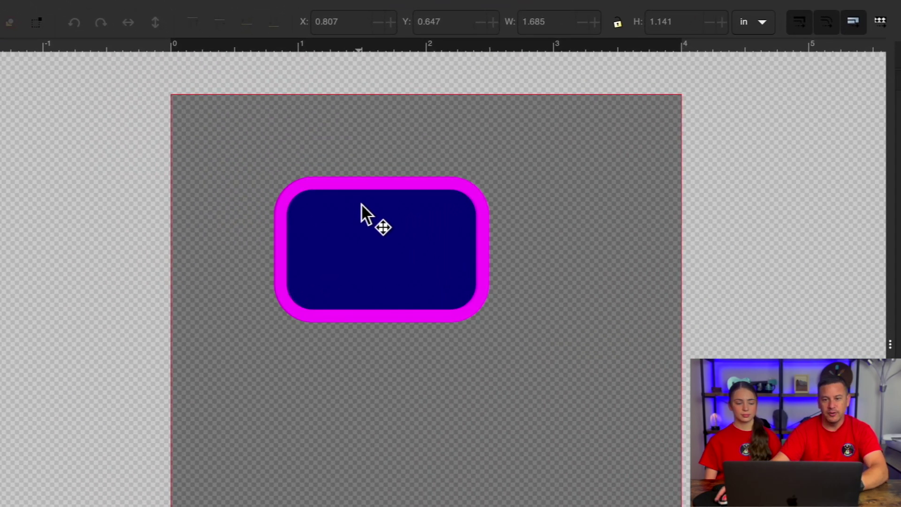
# Select the rounded rectangle and open its Ink/Stitch Params dialog.
pyautogui.click(304, 166)
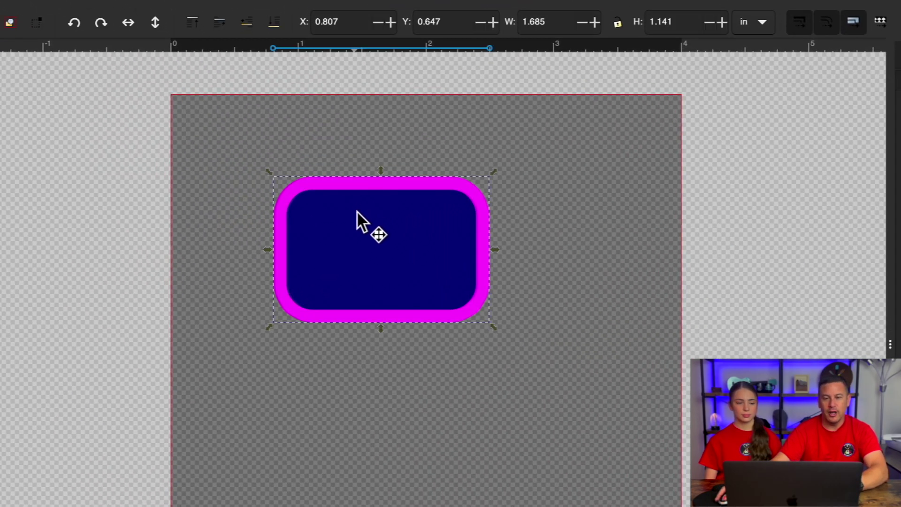
pyautogui.click(357, 0)
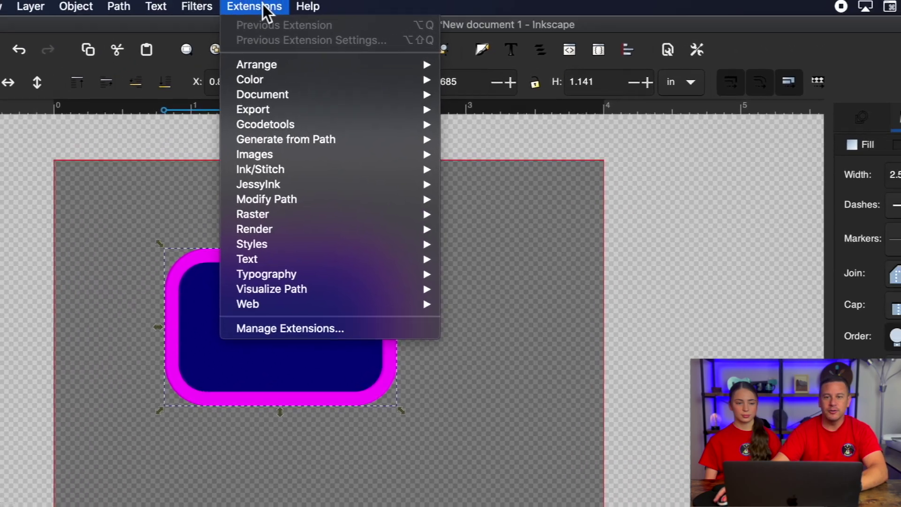
pyautogui.moveTo(261, 169)
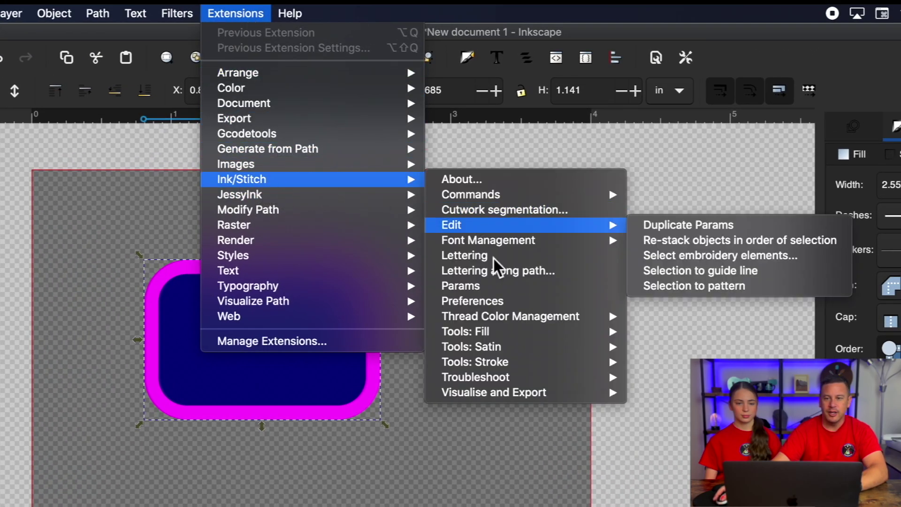
pyautogui.click(482, 287)
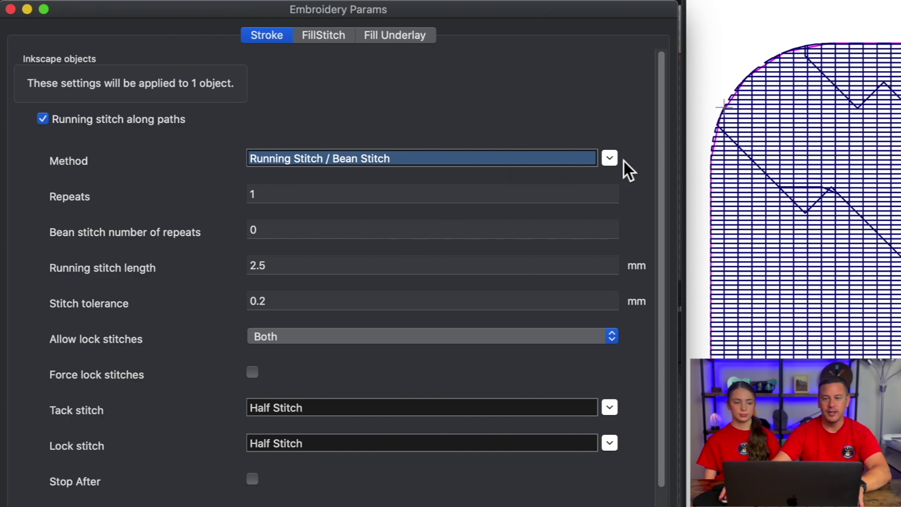
# Change the rectangle's outline stitch method to ZigZag Stitch.
pyautogui.click(610, 160)
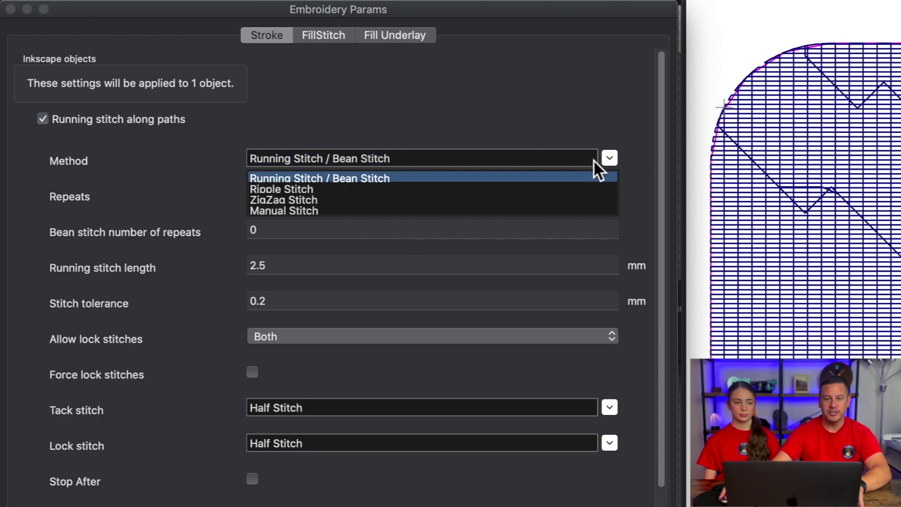
pyautogui.click(310, 202)
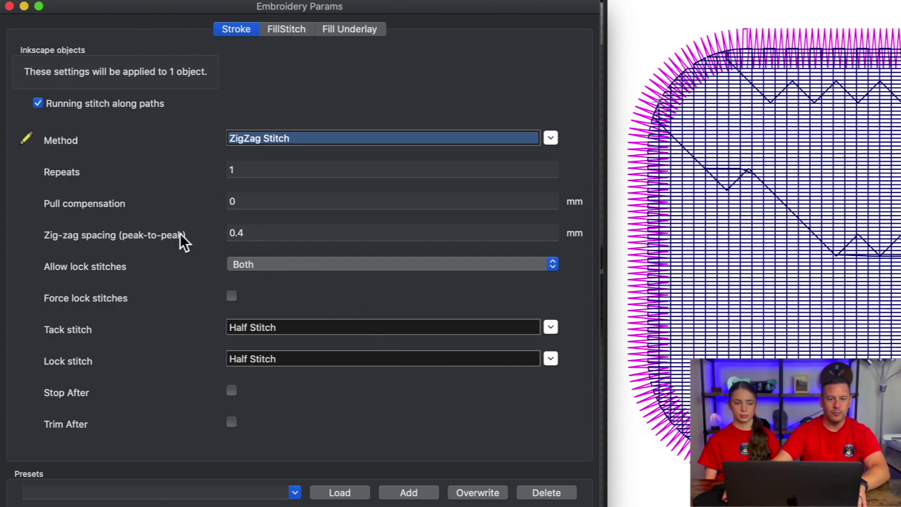
# Review the FillStitch fill method, keeping Auto Fill, then look at the Fill Underlay settings.
pyautogui.click(286, 29)
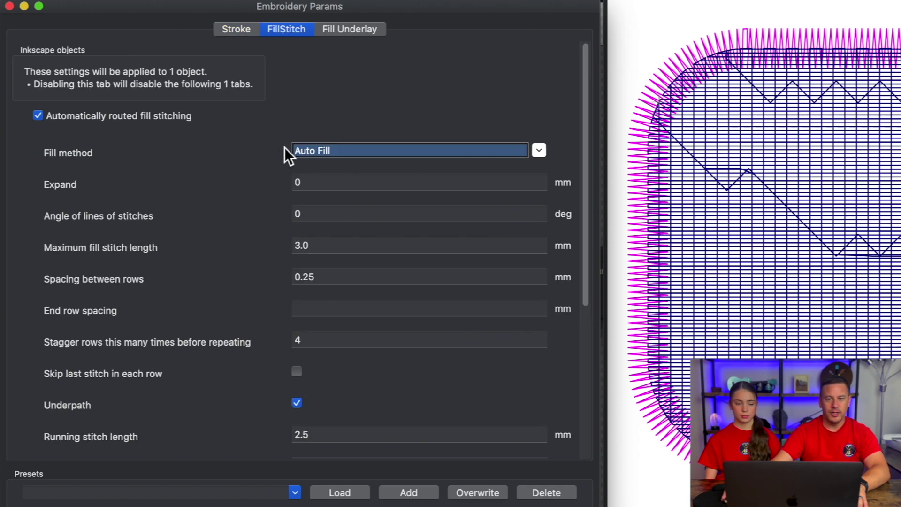
pyautogui.click(433, 149)
pyautogui.click(362, 94)
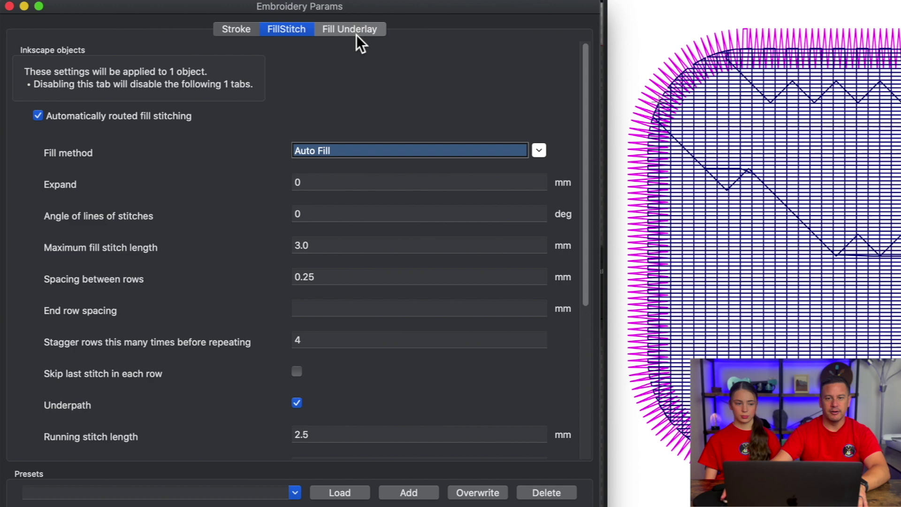
pyautogui.click(356, 35)
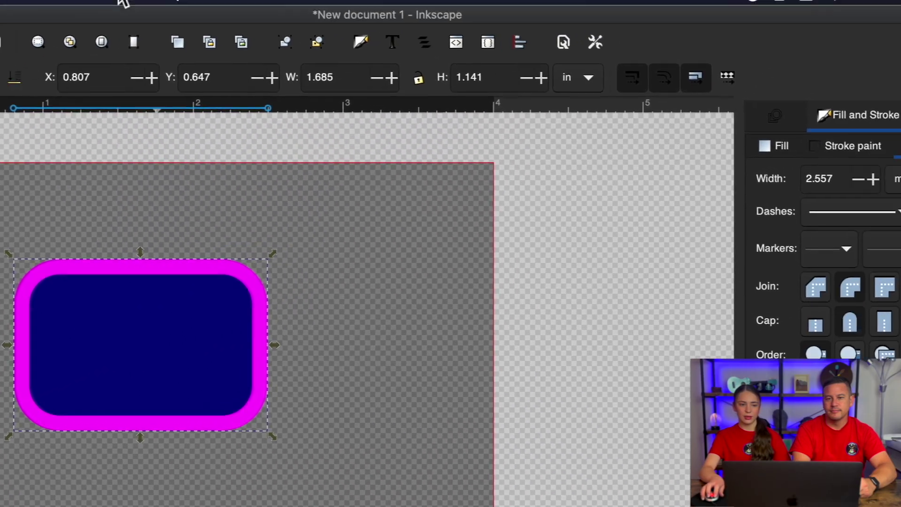
# Launch Ink/Stitch's Simulator / Realistic Preview from Visualise and Export.
pyautogui.click(87, 7)
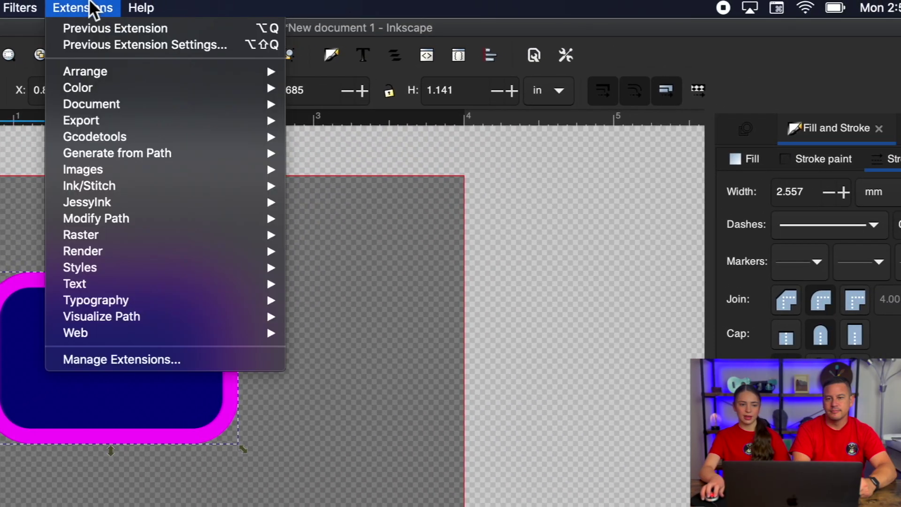
pyautogui.moveTo(263, 185)
pyautogui.moveTo(418, 415)
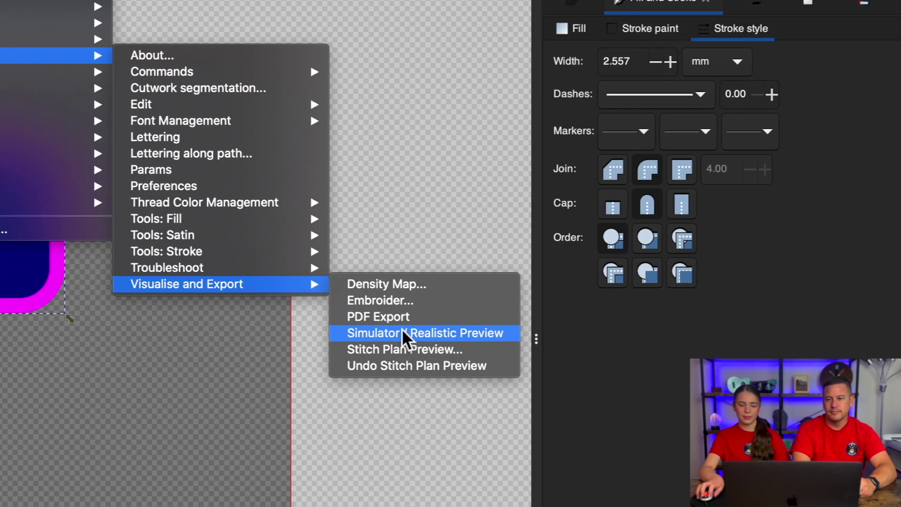
pyautogui.click(402, 329)
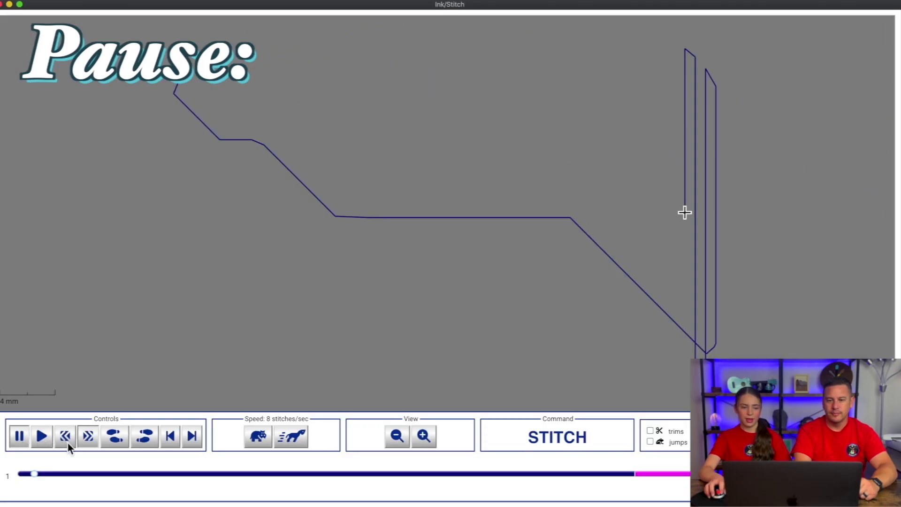
# Play and fast-forward the simulation, step back three stitches, then jump to end and start.
pyautogui.click(41, 436)
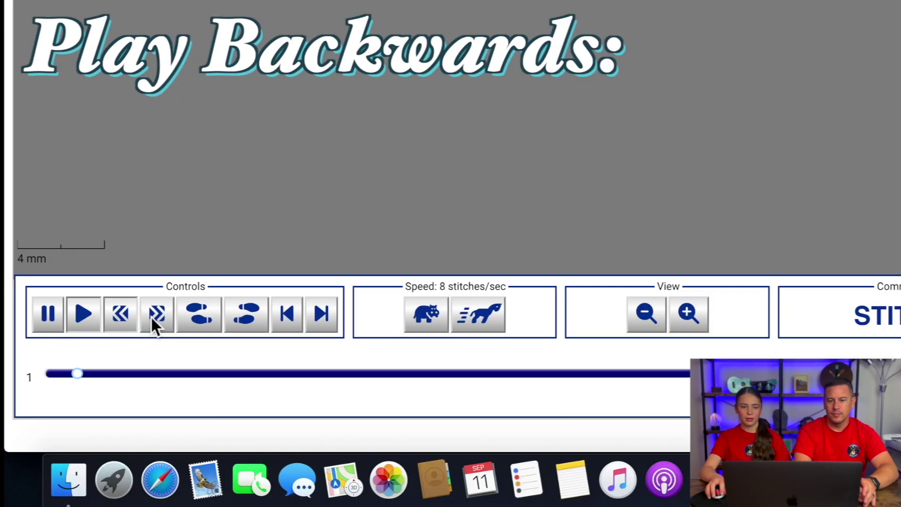
pyautogui.click(154, 316)
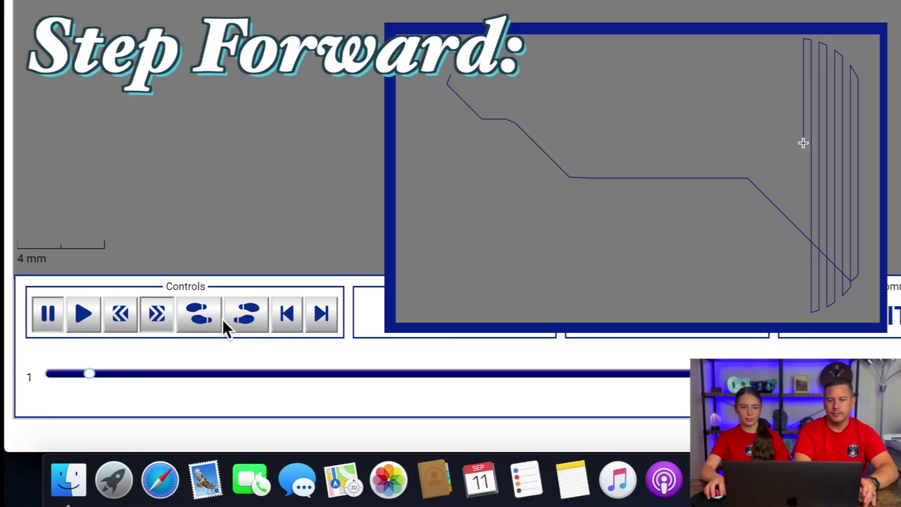
pyautogui.click(216, 314)
pyautogui.click(216, 315)
pyautogui.click(216, 314)
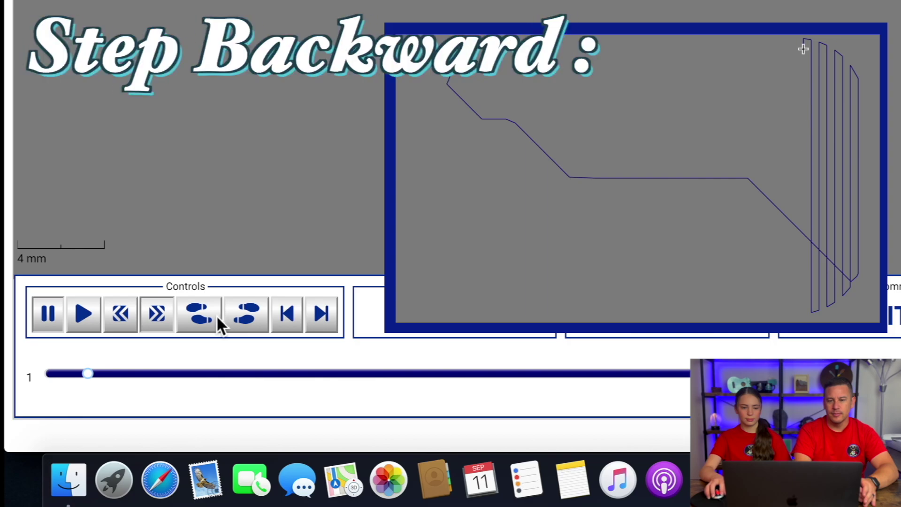
pyautogui.click(324, 314)
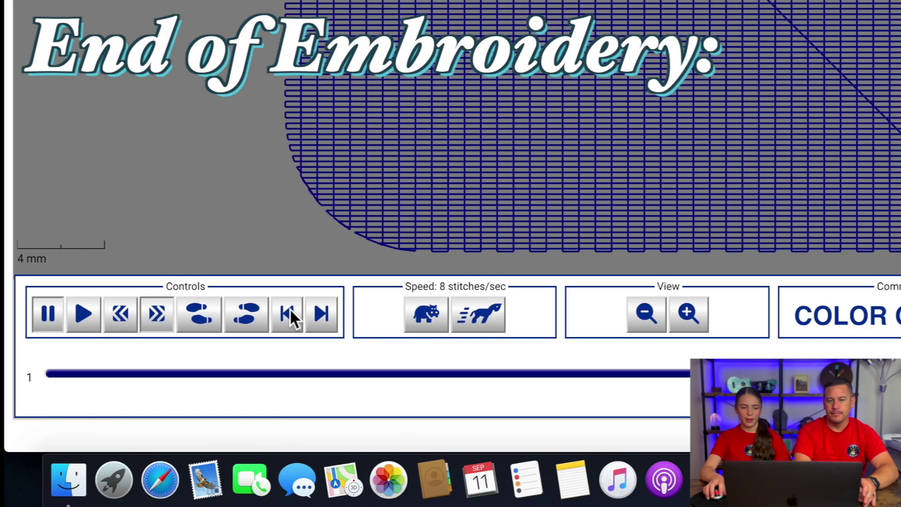
pyautogui.click(159, 439)
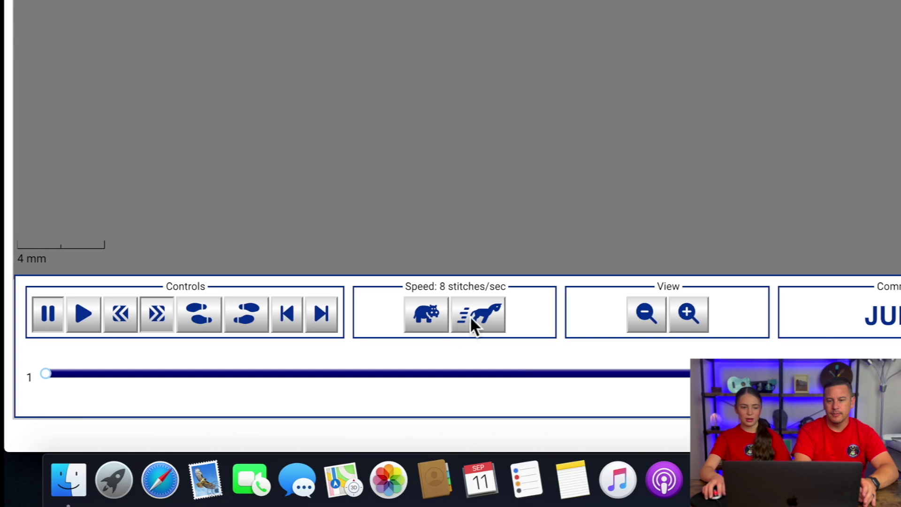
# Raise preview speed to 256 stitches/sec, play, slow to 16 stitches/sec, and zoom out and in.
pyautogui.click(471, 316)
pyautogui.click(477, 315)
pyautogui.click(476, 314)
pyautogui.click(475, 316)
pyautogui.click(474, 315)
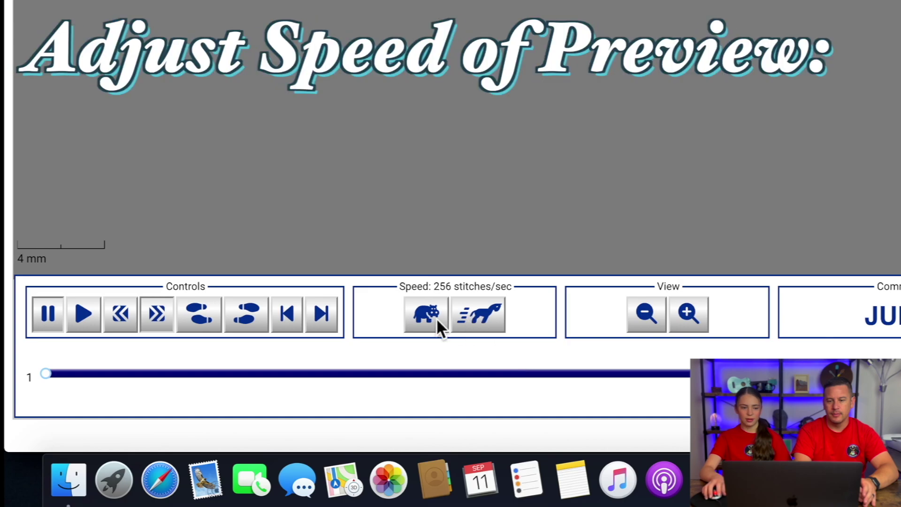
pyautogui.click(93, 313)
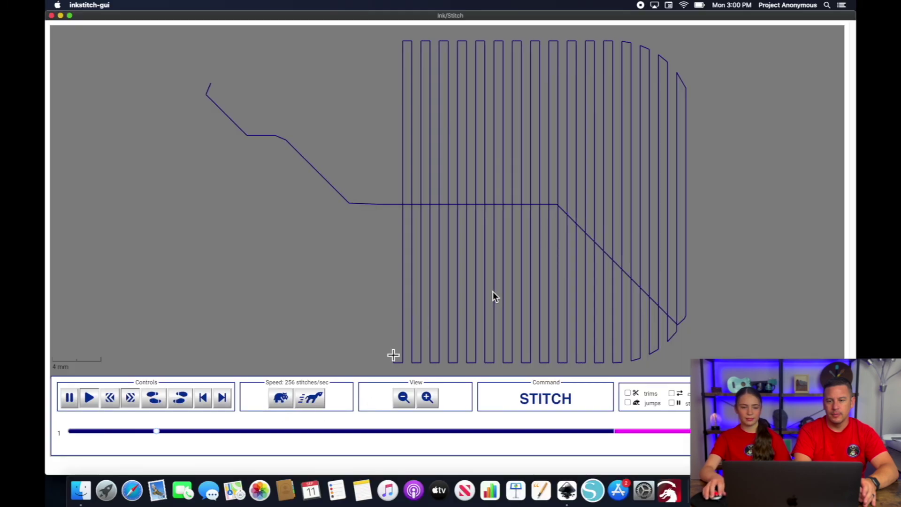
pyautogui.click(280, 398)
pyautogui.click(280, 398)
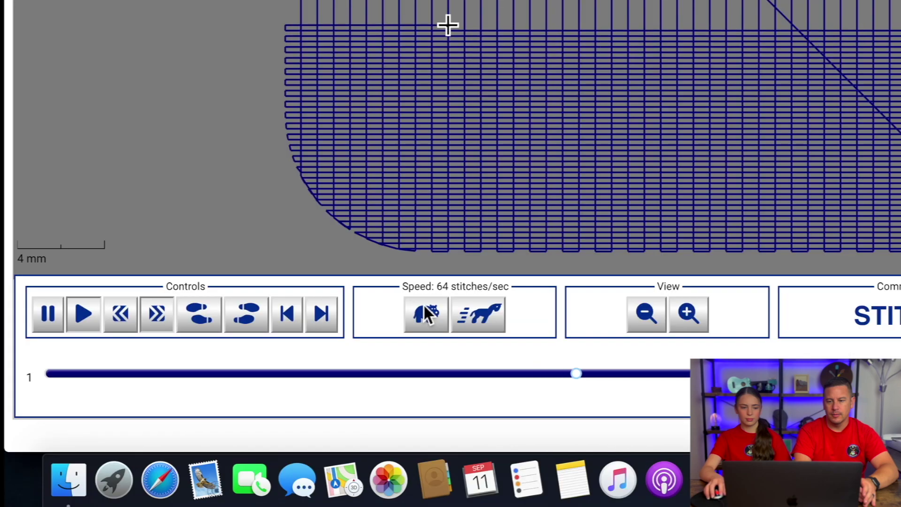
pyautogui.click(280, 398)
pyautogui.click(280, 398)
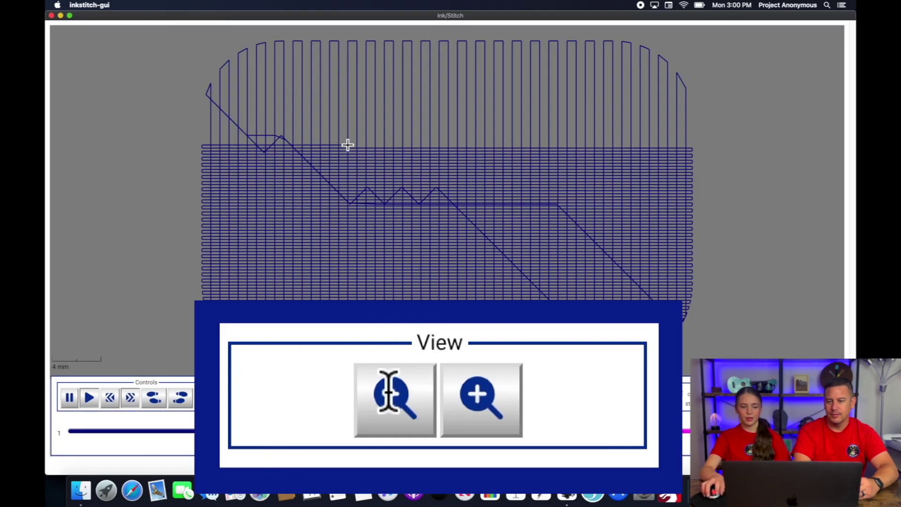
pyautogui.click(403, 399)
pyautogui.click(428, 398)
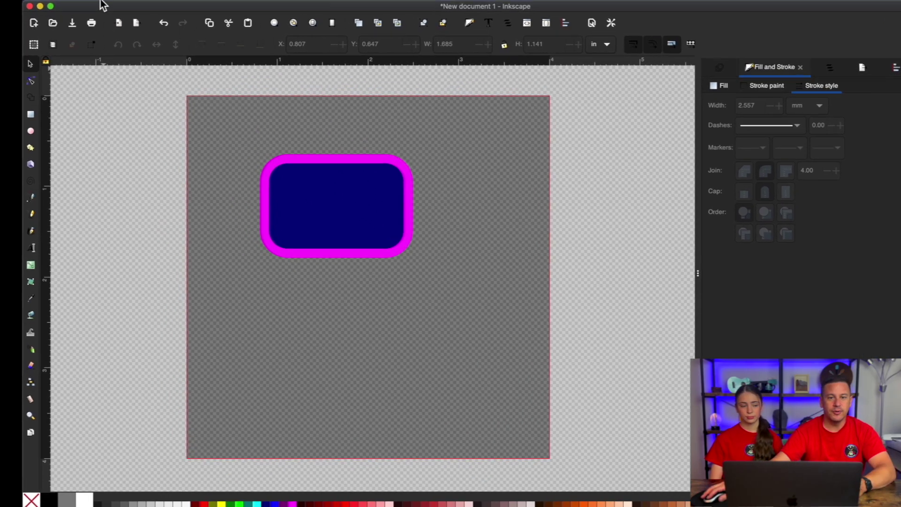
# Bring up Save As and expand the file-type list showing the Ink/Stitch formats.
pyautogui.click(140, 16)
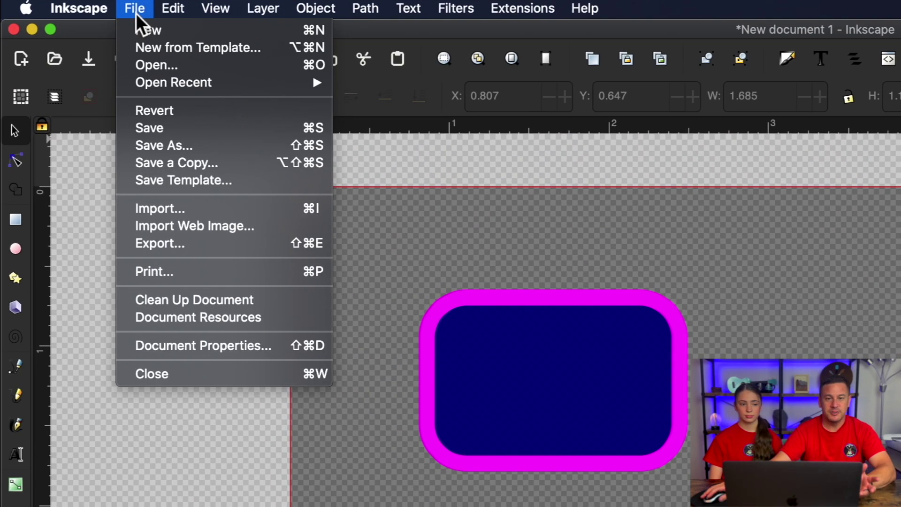
pyautogui.click(140, 148)
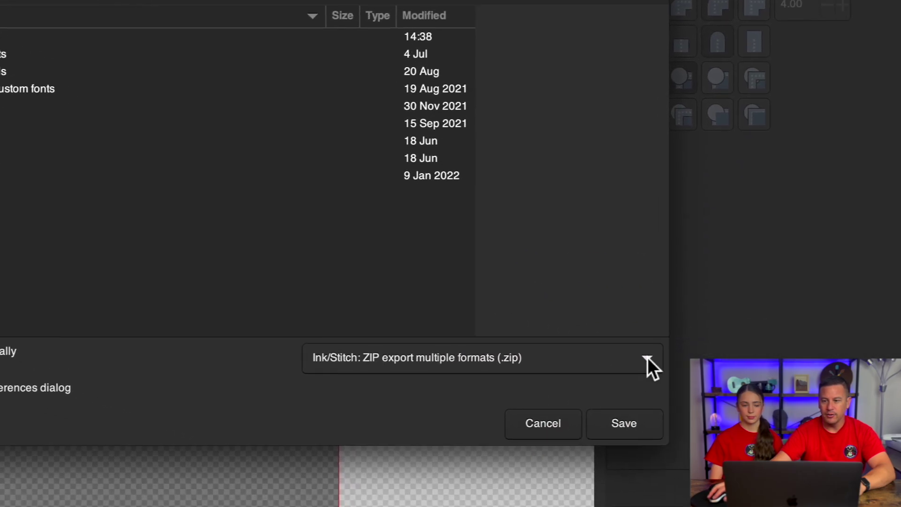
pyautogui.click(649, 357)
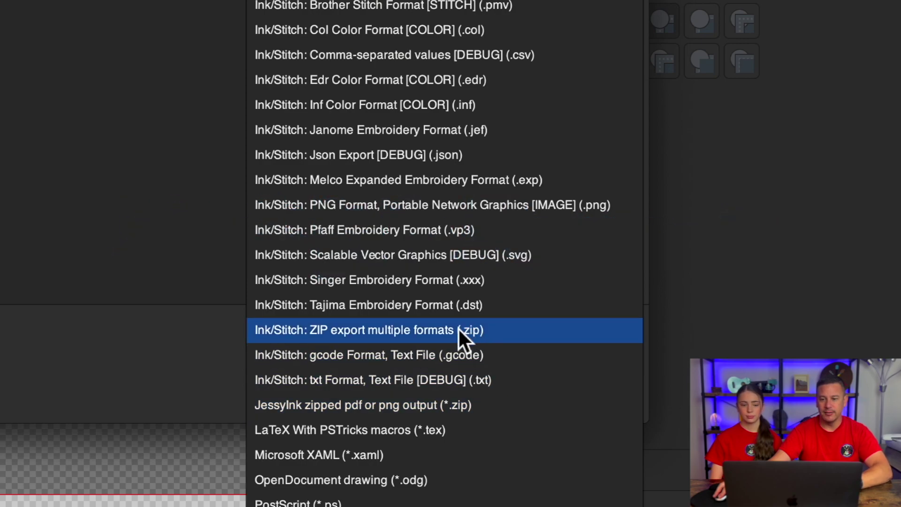
# Save as drawing.zip with Ink/Stitch ZIP export, bundling .PES and .SVG files.
pyautogui.click(458, 328)
pyautogui.click(587, 399)
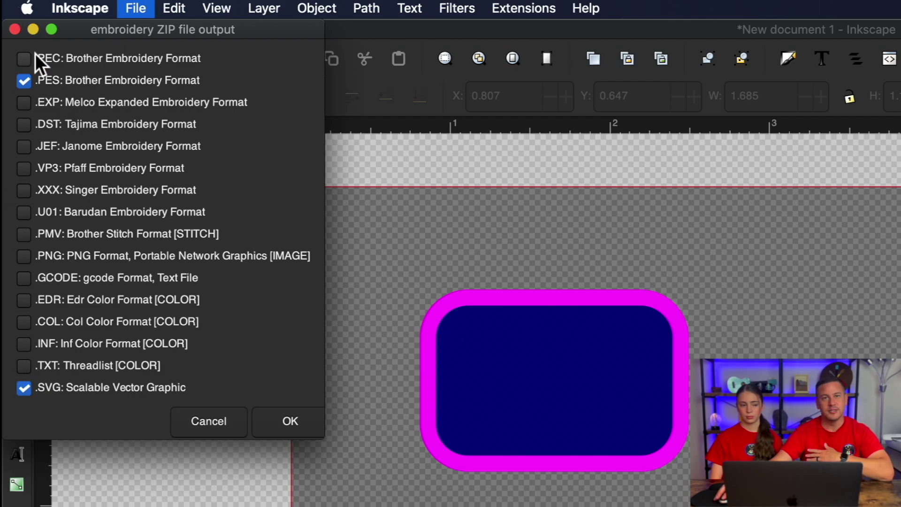
pyautogui.click(277, 421)
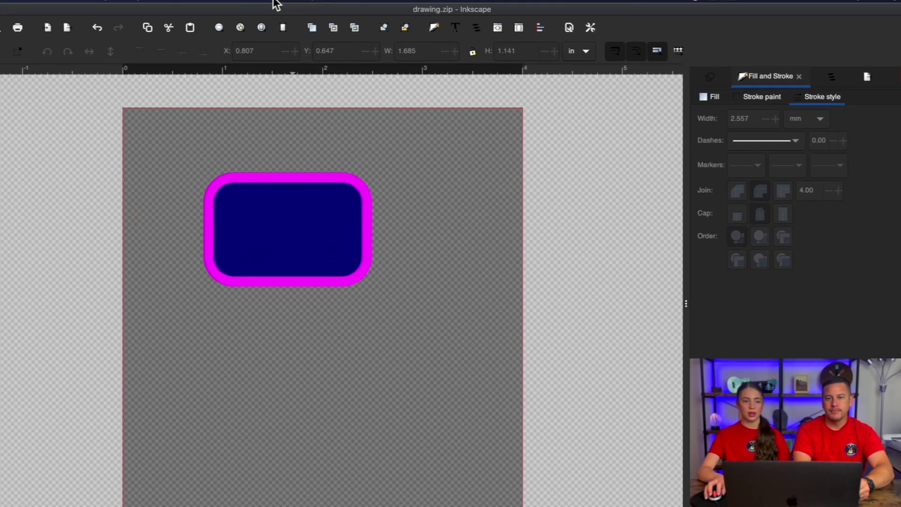
# Open Ink/Stitch Lettering, enter the text 'A', and expand the font list.
pyautogui.click(303, 5)
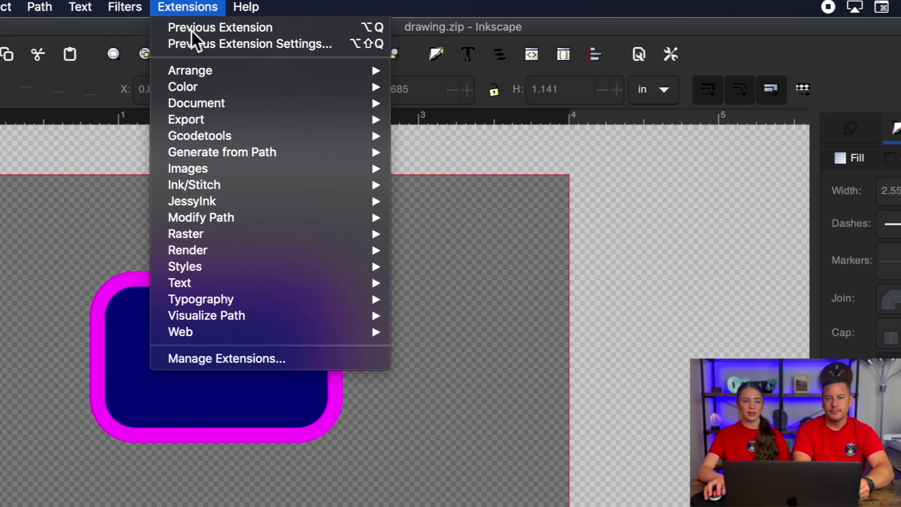
pyautogui.moveTo(380, 99)
pyautogui.click(450, 268)
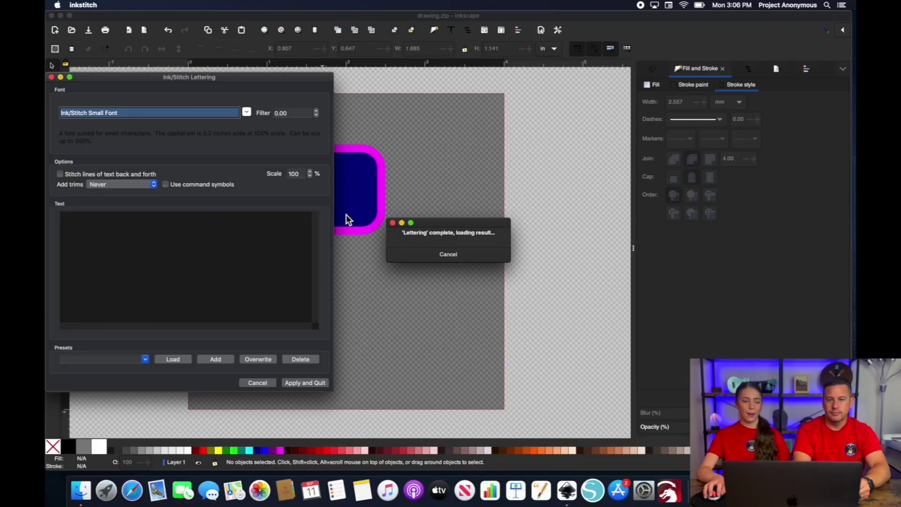
pyautogui.click(179, 256)
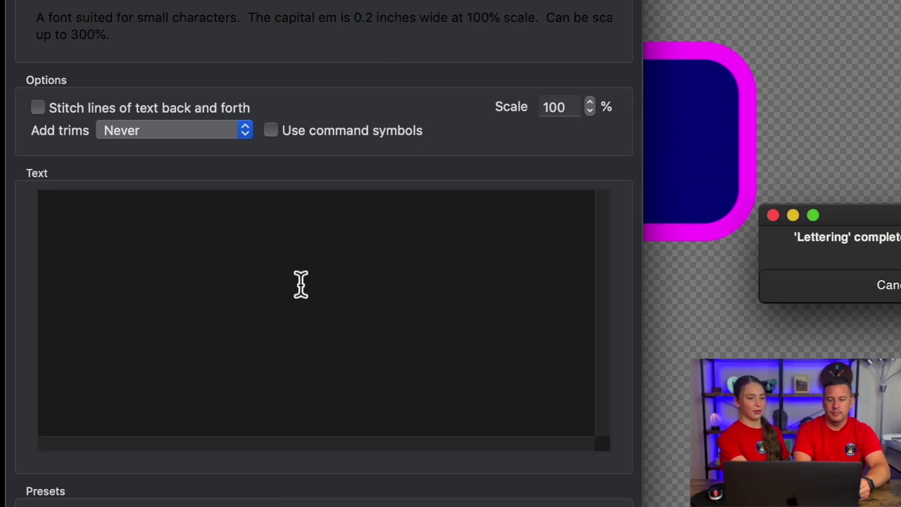
pyautogui.write('A')
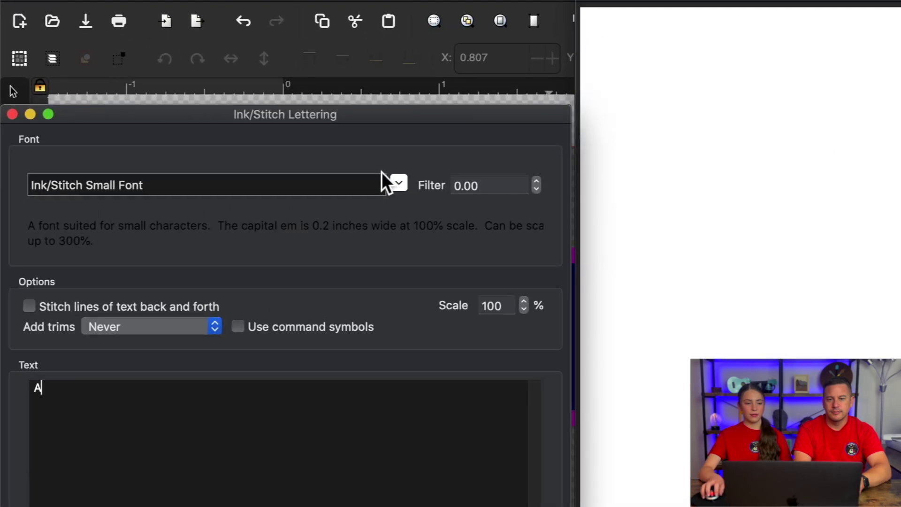
pyautogui.click(399, 183)
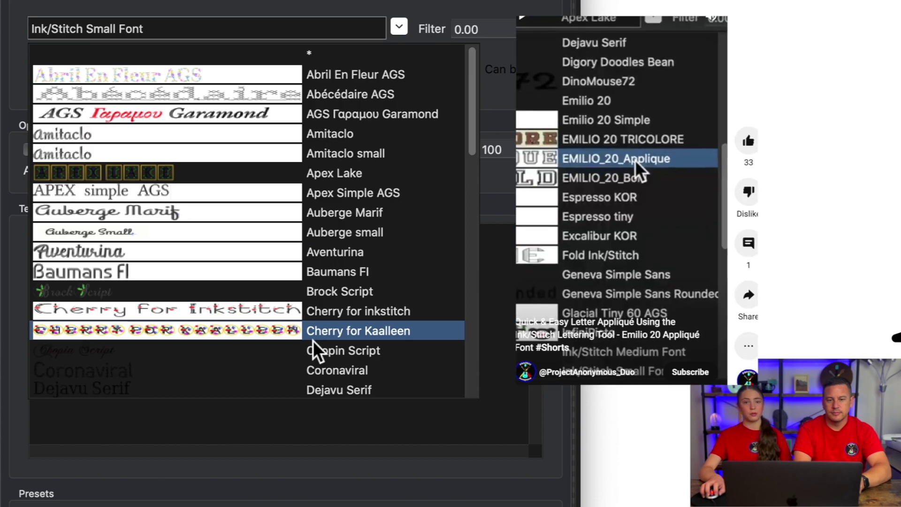
# Set the letter A in the Baumans Fl font and apply the lettering to the drawing.
pyautogui.click(195, 272)
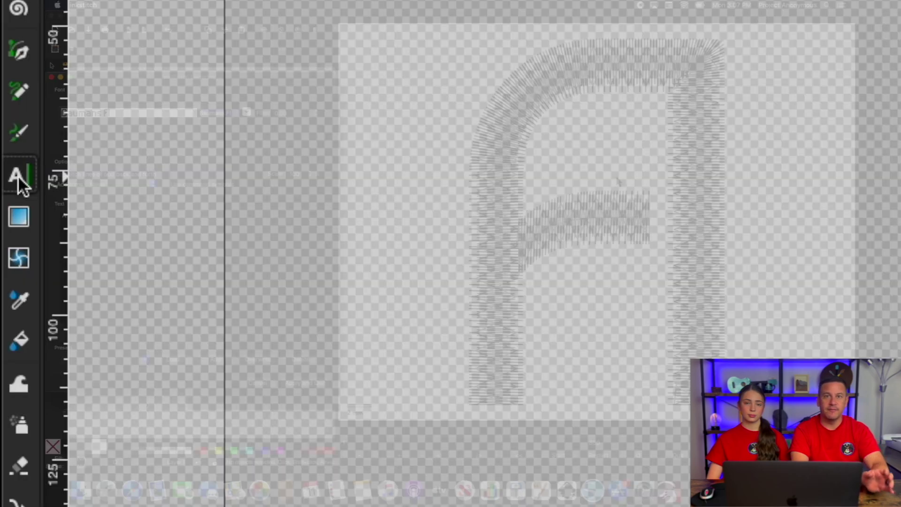
pyautogui.click(17, 176)
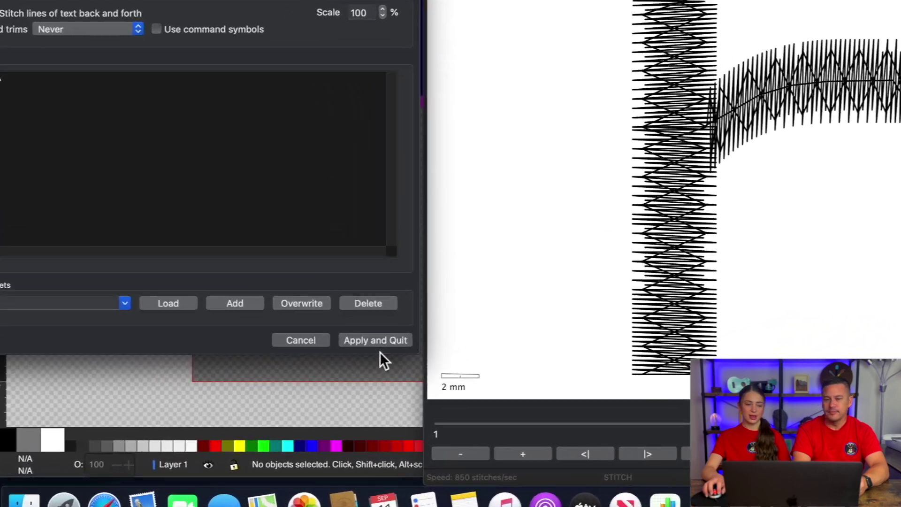
pyautogui.click(305, 383)
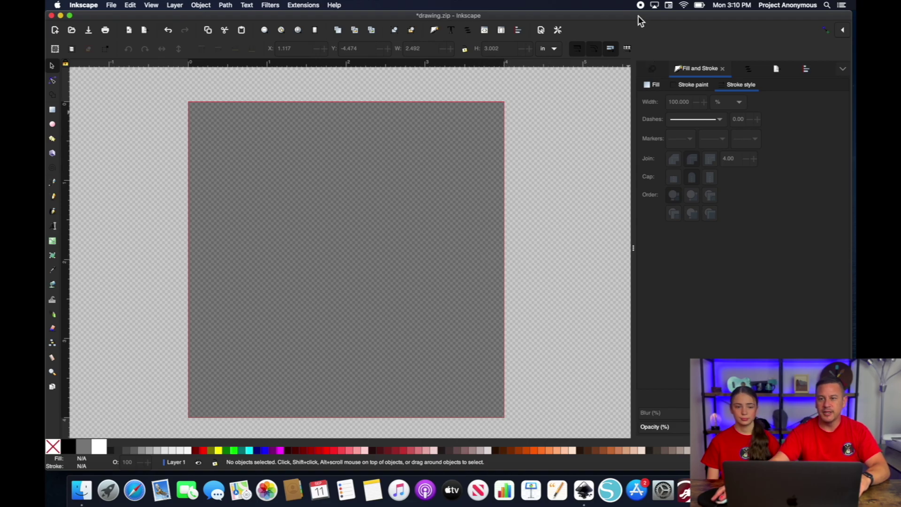
# Move the window aside and drag Hey Peeps.png from the desktop onto the page.
pyautogui.moveTo(638, 16); pyautogui.dragTo(596, 17)
pyautogui.moveTo(821, 101); pyautogui.dragTo(260, 246)
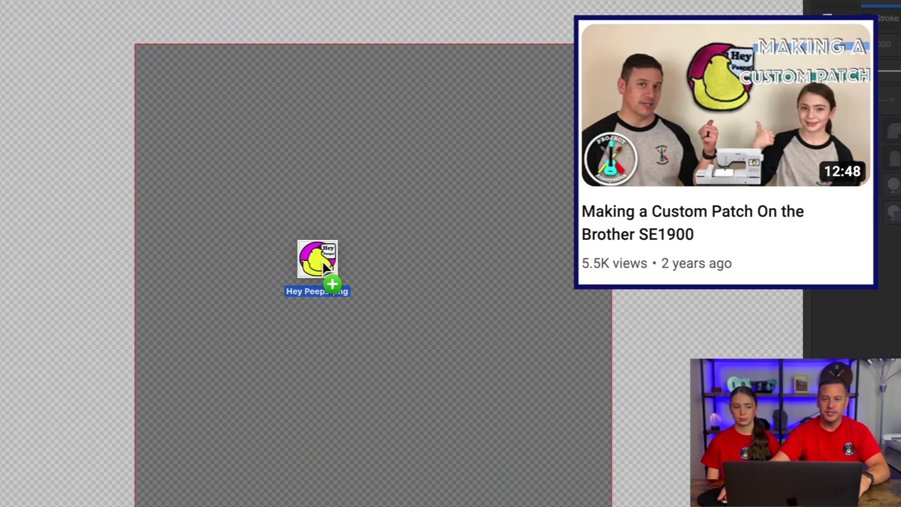
pyautogui.moveTo(321, 260); pyautogui.dragTo(375, 247)
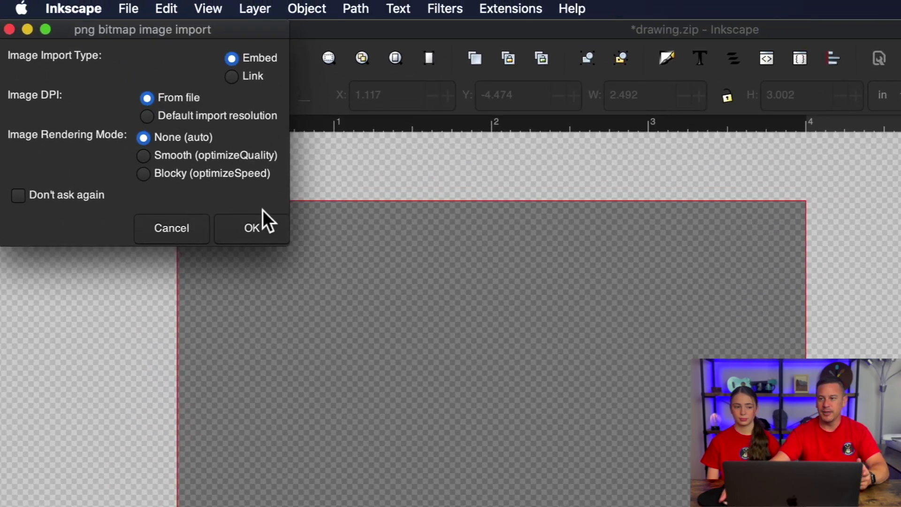
# Embed the imported Hey Peeps image and try running Ink/Stitch Params on it.
pyautogui.click(257, 224)
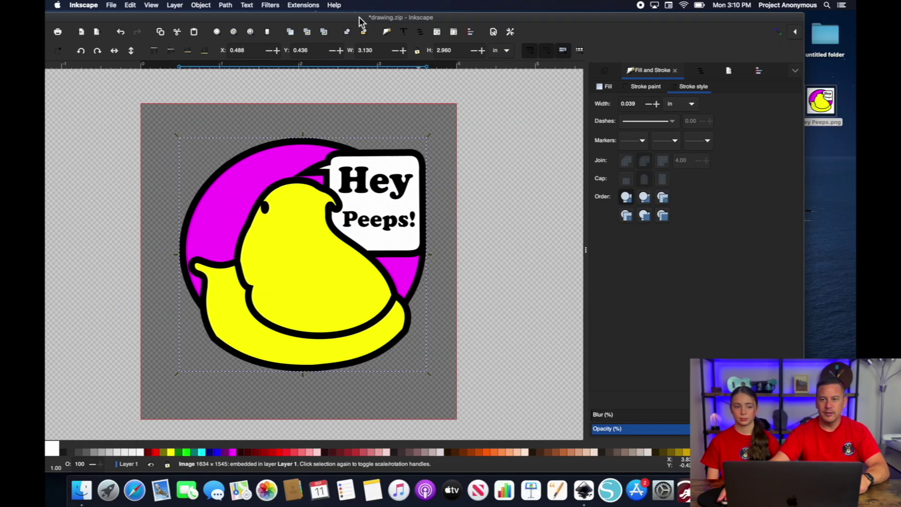
pyautogui.moveTo(359, 17); pyautogui.dragTo(402, 15)
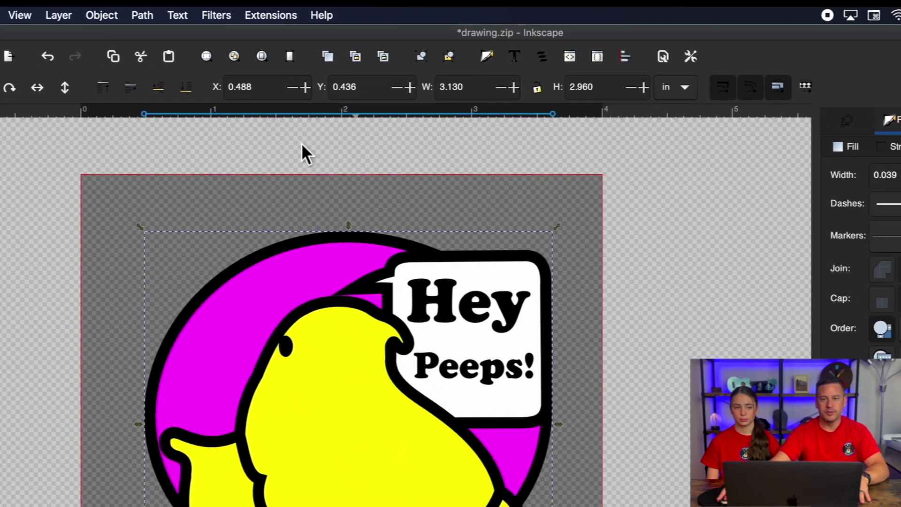
pyautogui.click(259, 15)
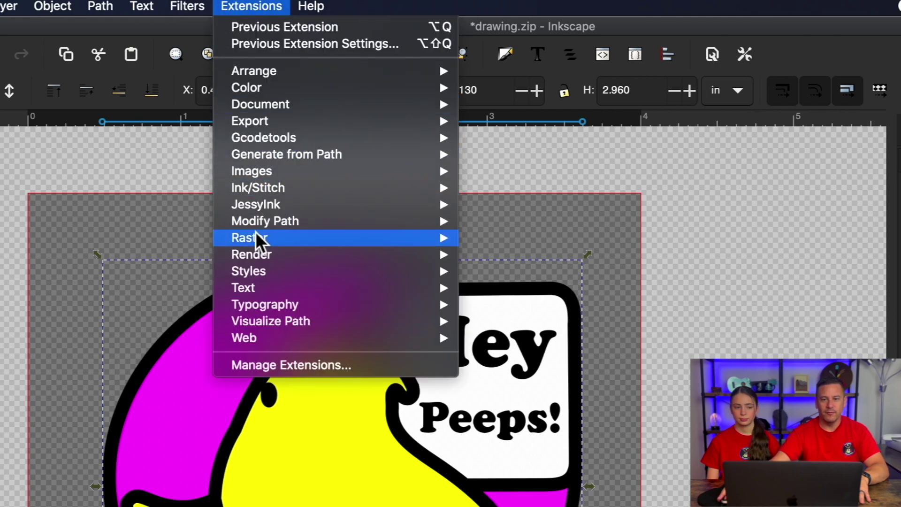
pyautogui.moveTo(282, 193)
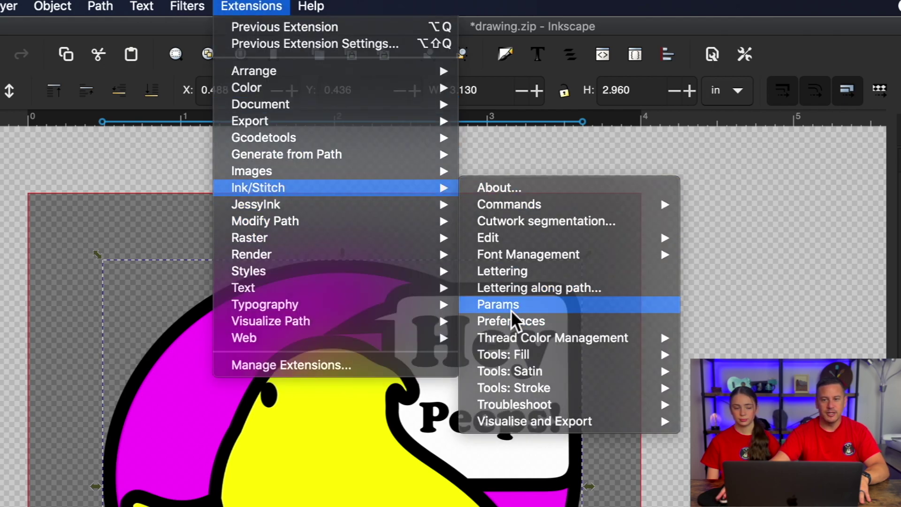
pyautogui.click(511, 305)
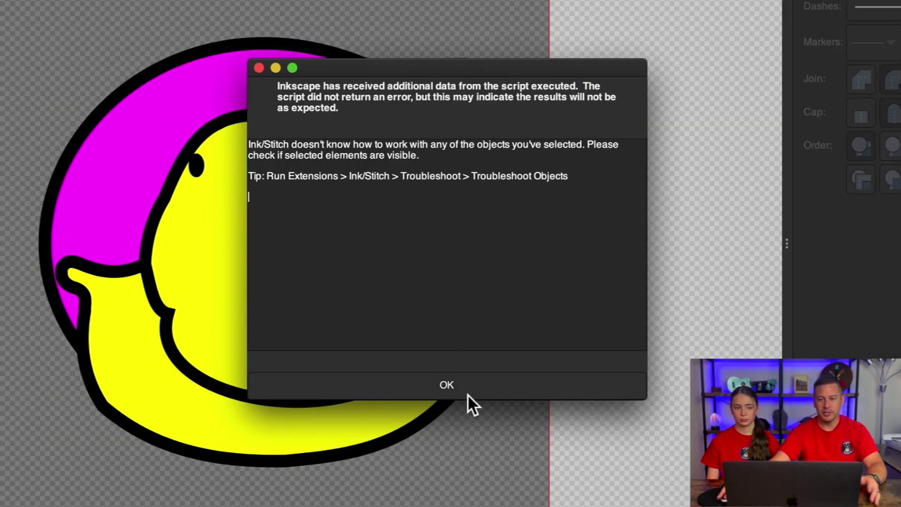
# Dismiss the Ink/Stitch cannot-work warning and toggle the Node tool back to Selector.
pyautogui.click(467, 393)
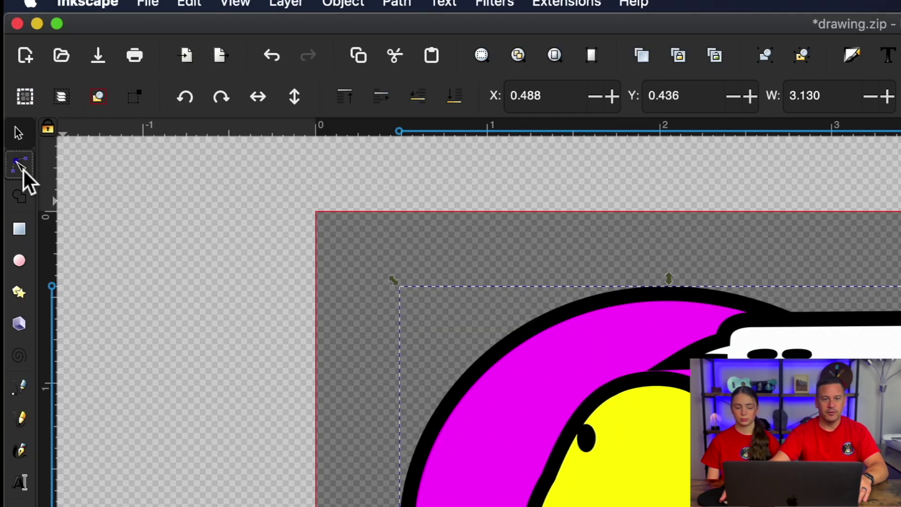
pyautogui.click(53, 82)
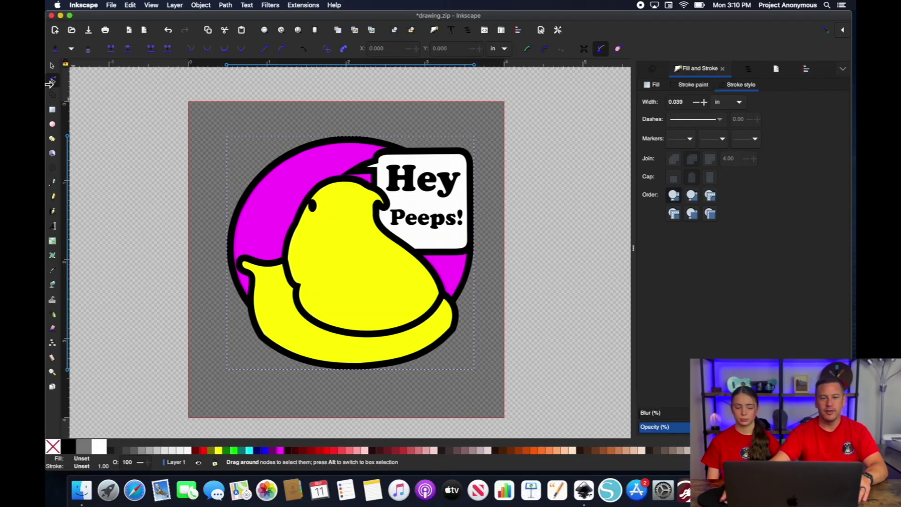
pyautogui.press('s')
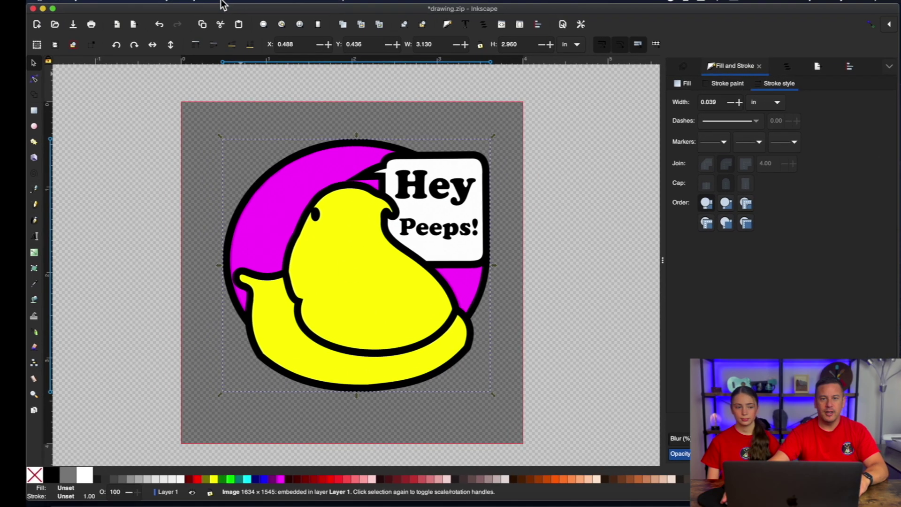
# Open Trace Bitmap and set Single scan with Brightness cutoff detection at 0.450 threshold.
pyautogui.click(225, 5)
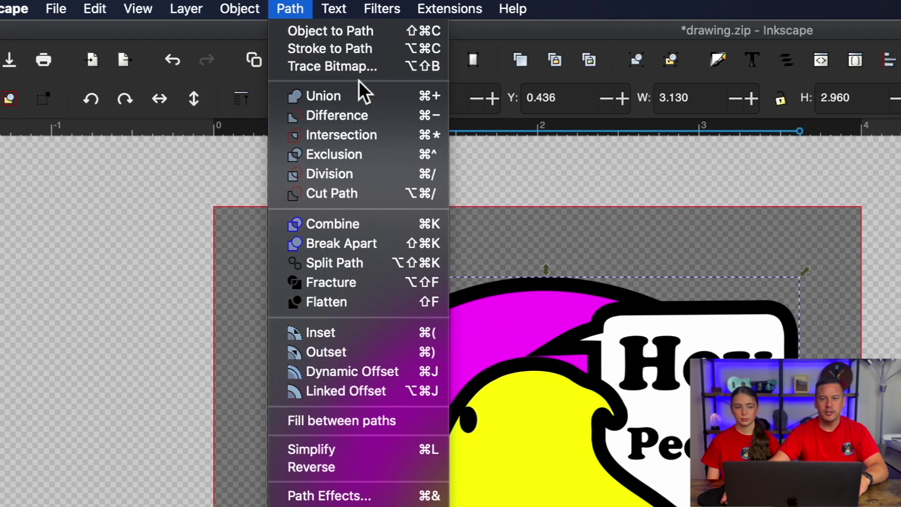
pyautogui.click(357, 68)
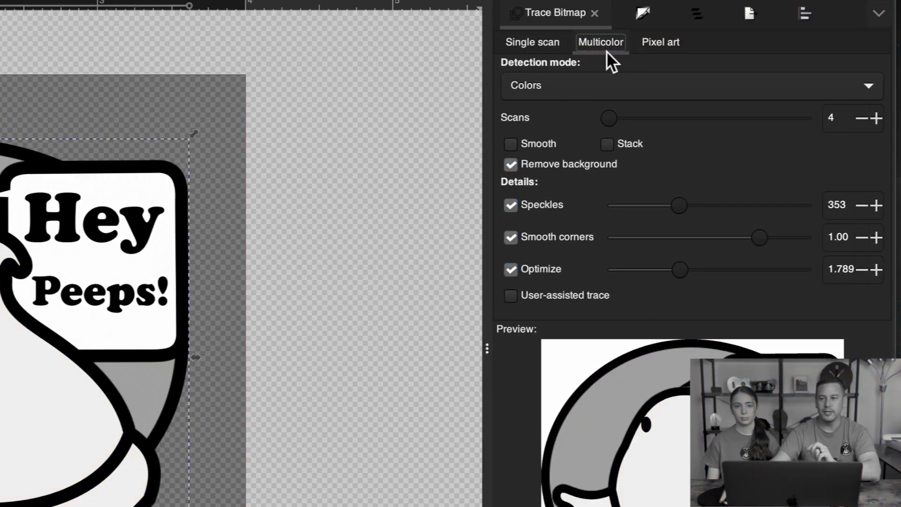
pyautogui.click(518, 45)
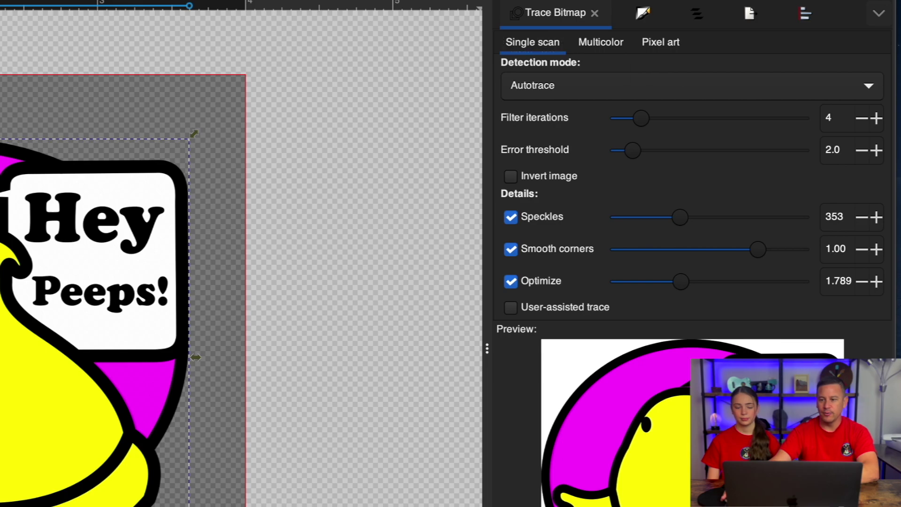
pyautogui.click(569, 81)
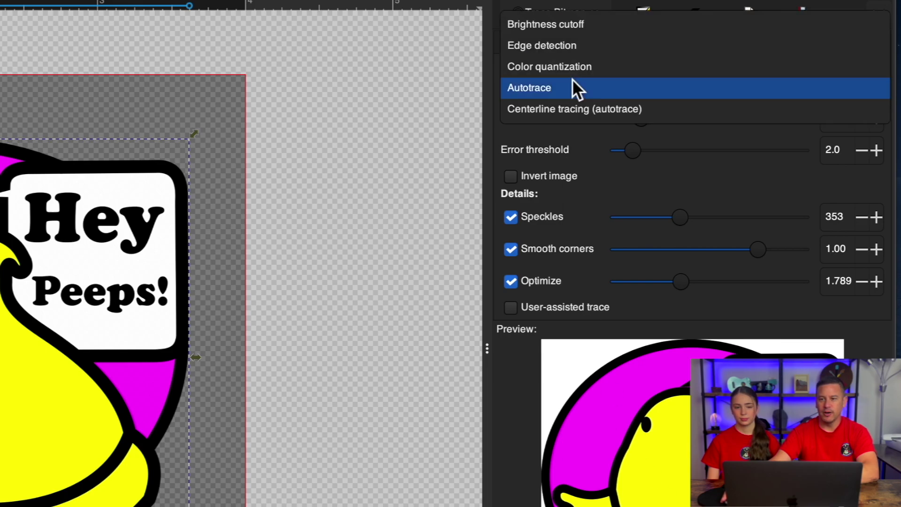
pyautogui.click(578, 25)
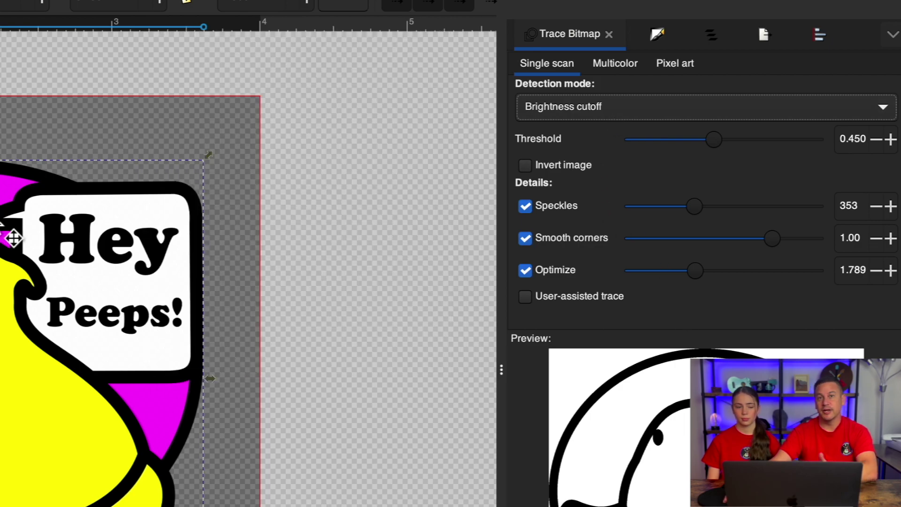
# Switch the trace to Multicolor with Colors as the detection mode.
pyautogui.click(615, 65)
pyautogui.click(581, 109)
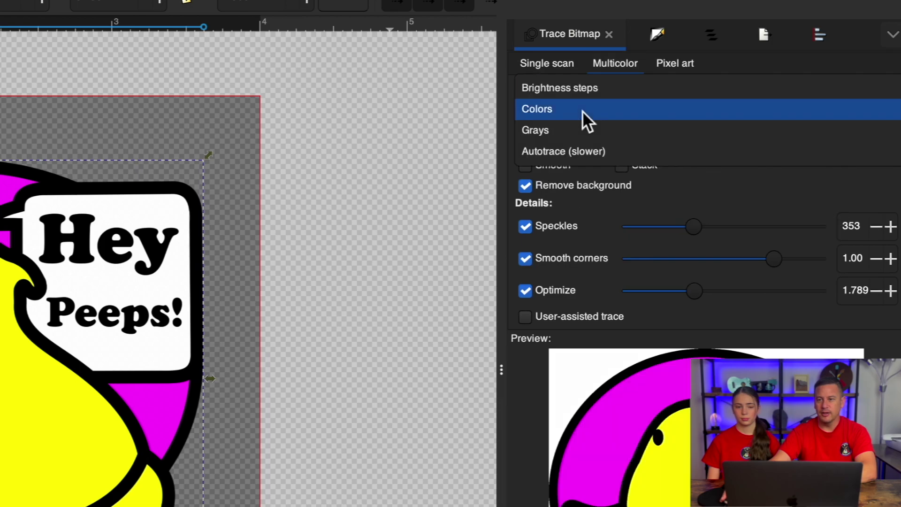
pyautogui.click(544, 109)
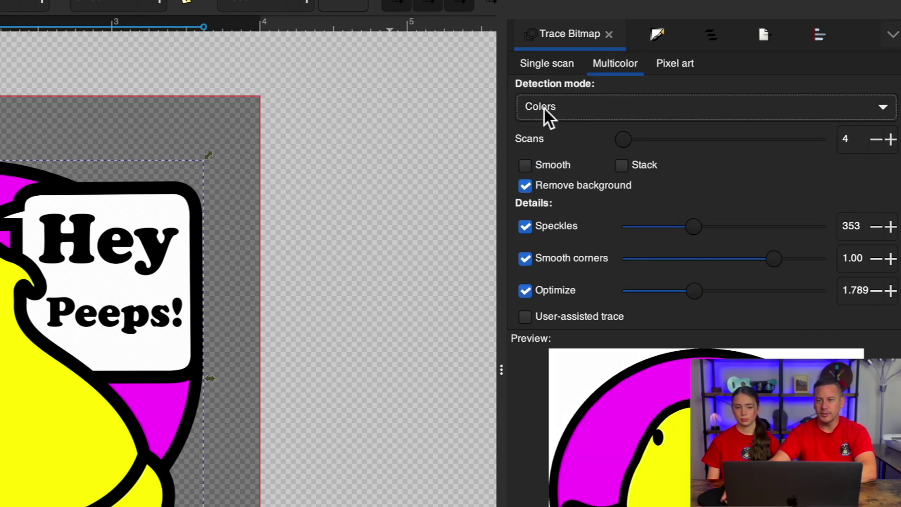
# Set 4 colour scans, refresh the preview, and untick Remove background.
pyautogui.click(877, 140)
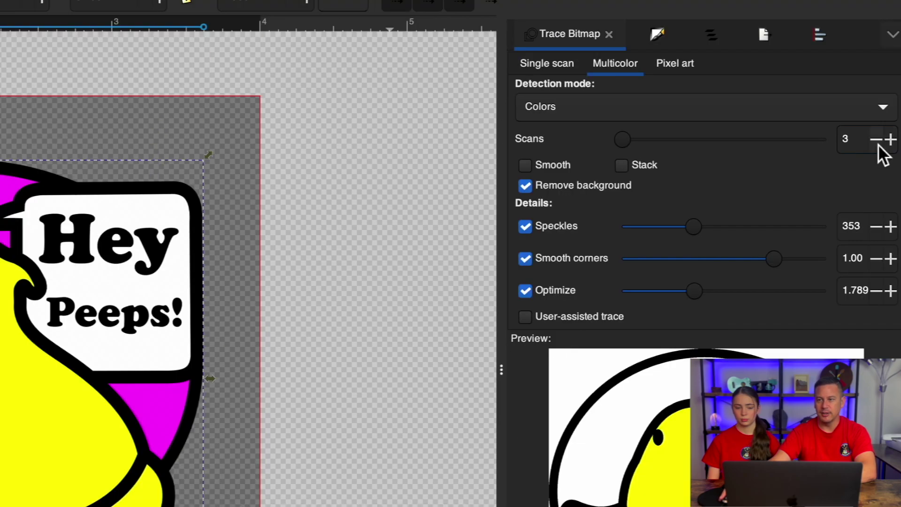
pyautogui.click(877, 140)
pyautogui.click(890, 139)
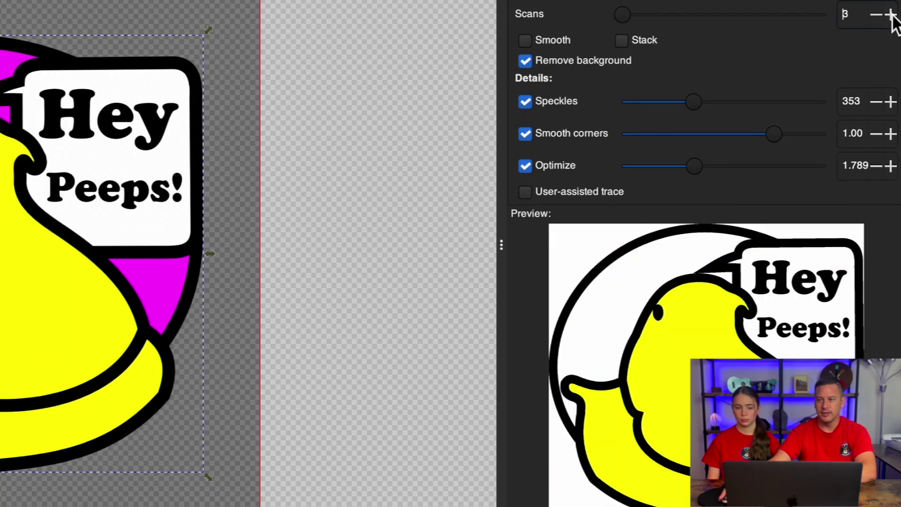
pyautogui.click(890, 16)
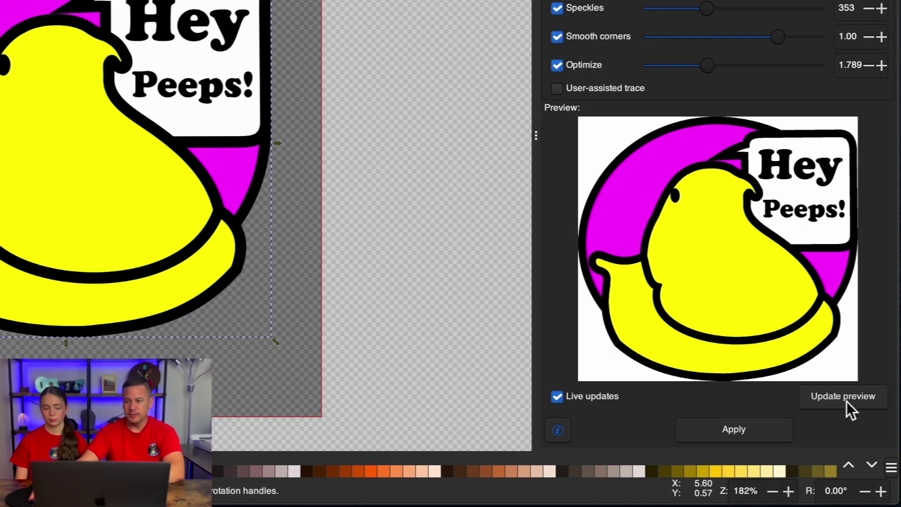
pyautogui.click(846, 401)
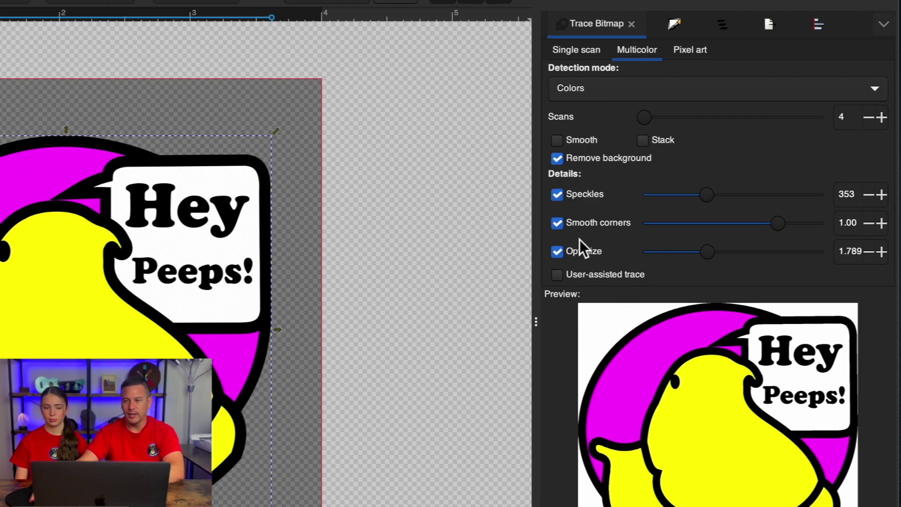
pyautogui.click(561, 158)
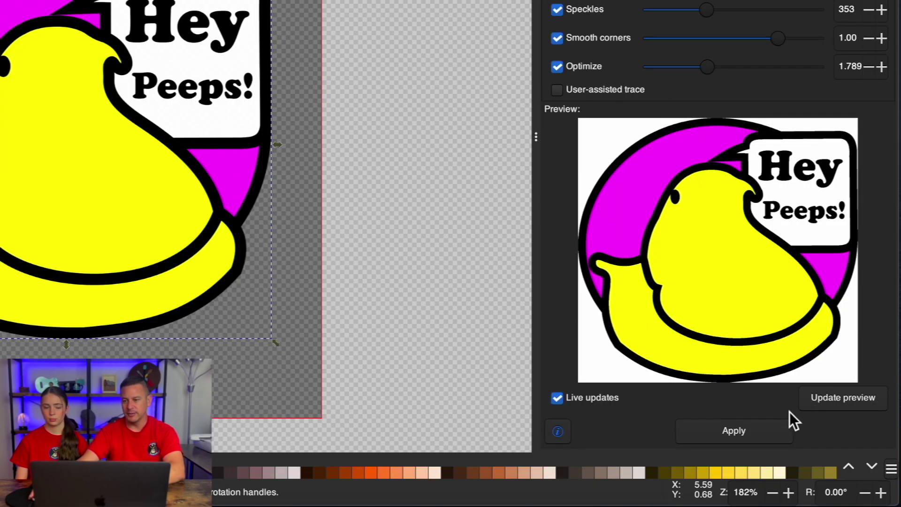
# Apply the trace, delete the original bitmap, and centre the traced artwork on the page.
pyautogui.click(746, 435)
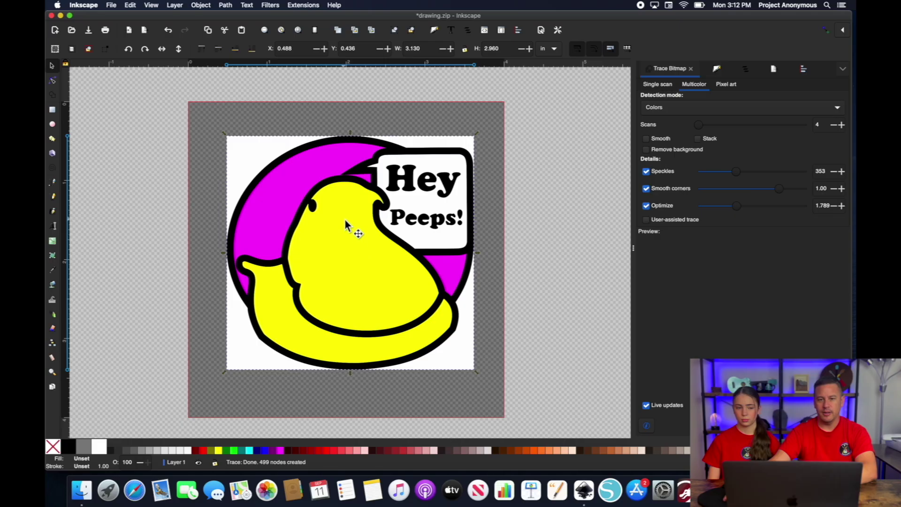
pyautogui.moveTo(352, 225); pyautogui.dragTo(528, 252)
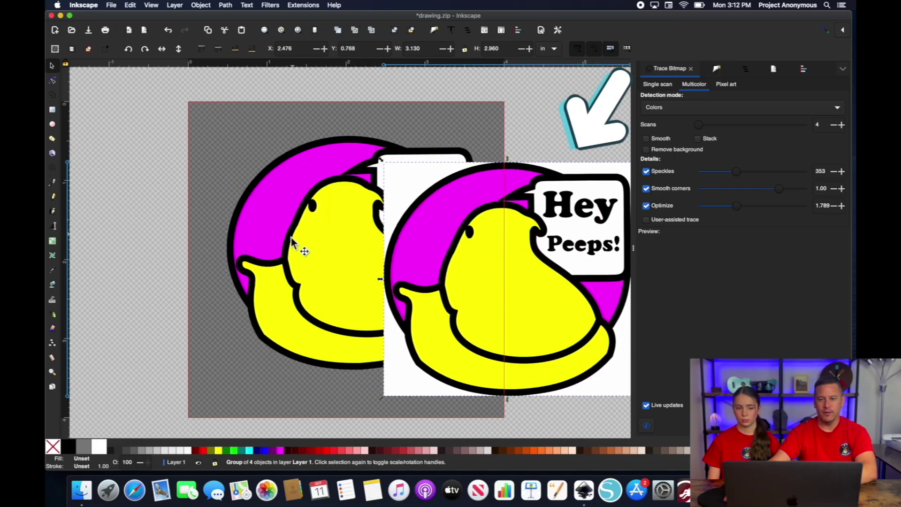
pyautogui.click(306, 201)
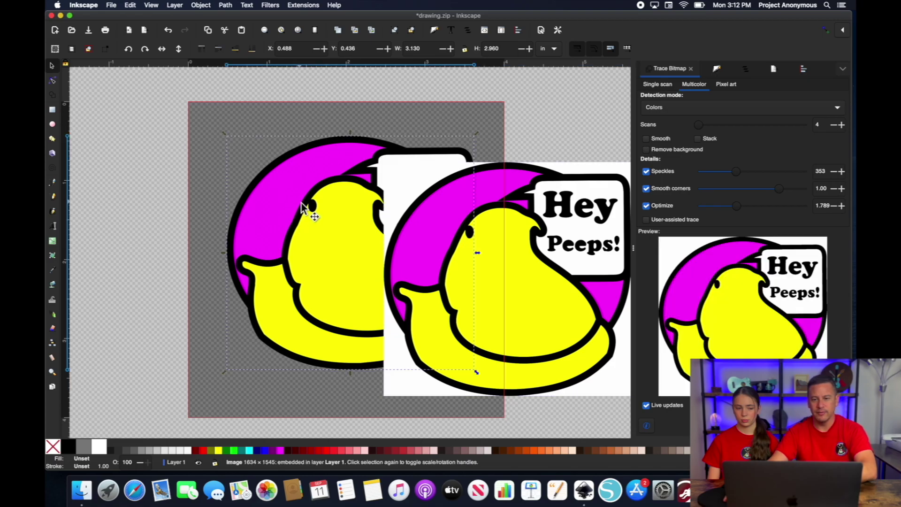
pyautogui.press('Delete')
pyautogui.moveTo(535, 256)
pyautogui.mouseDown()
pyautogui.moveTo(435, 243)
pyautogui.moveTo(378, 215)
pyautogui.mouseUp()
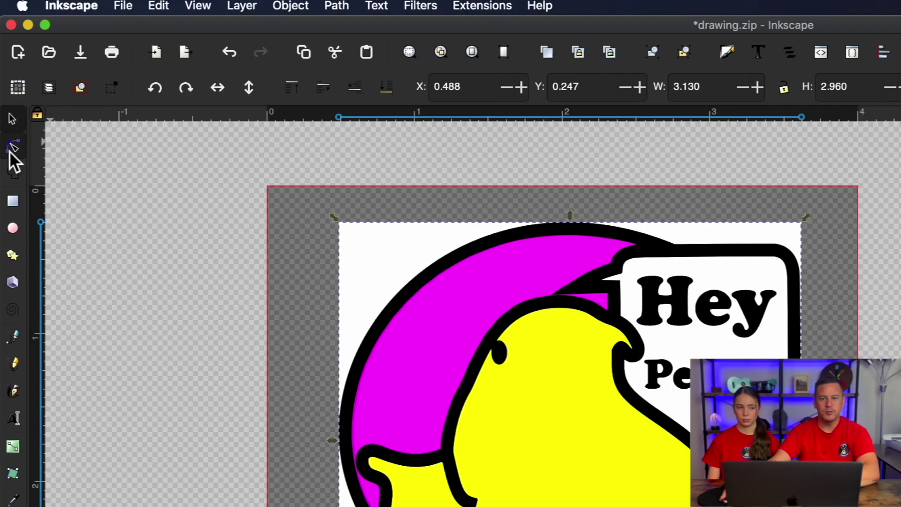
# Inspect the nodes of the magenta and white background paths, selecting the white path's top node.
pyautogui.click(52, 80)
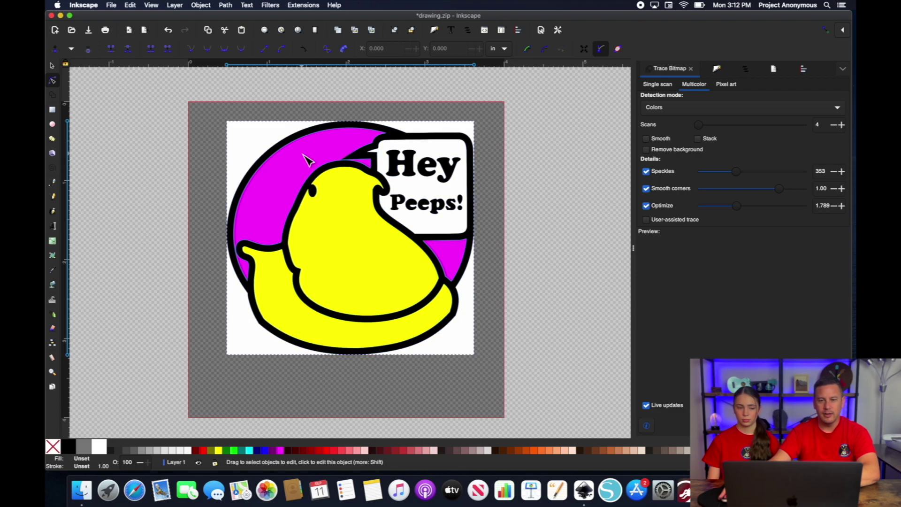
pyautogui.click(306, 160)
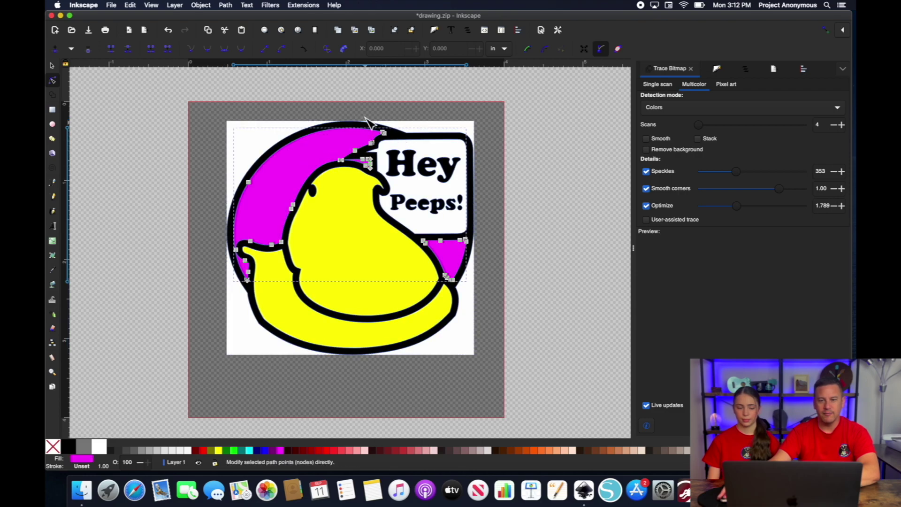
pyautogui.click(259, 133)
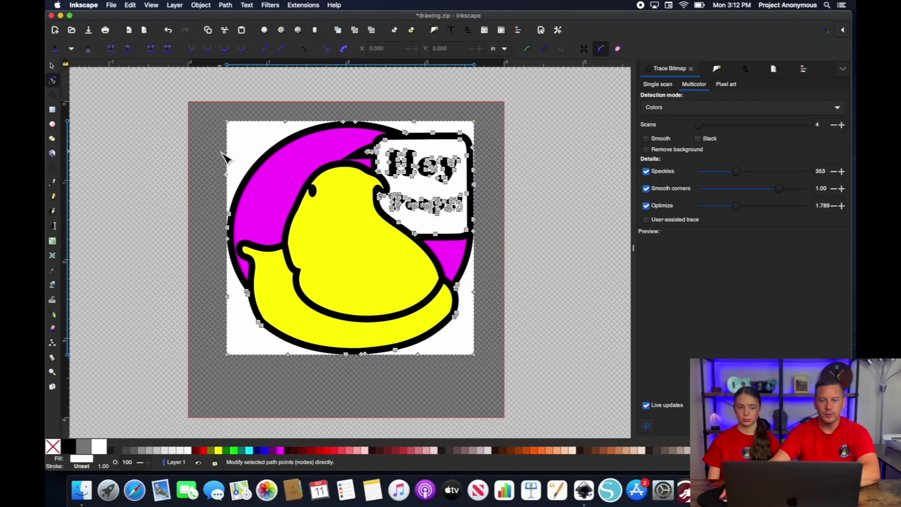
pyautogui.click(285, 122)
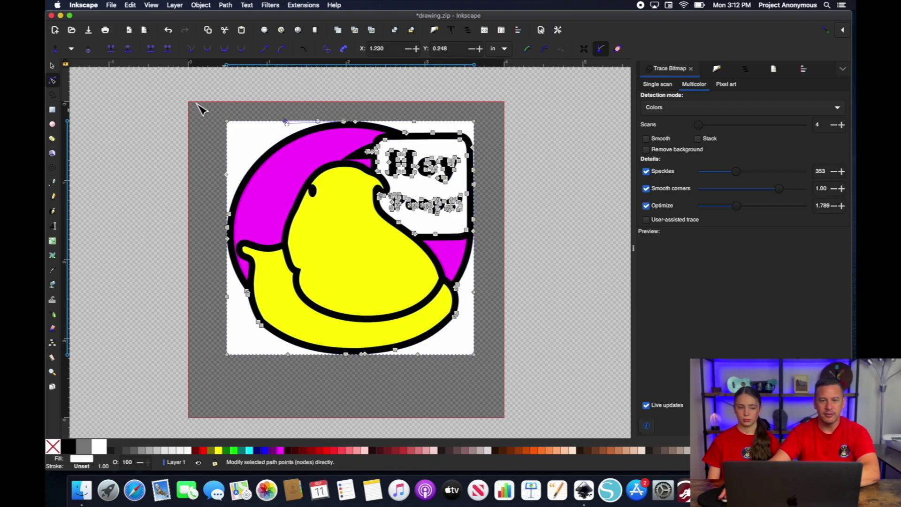
pyautogui.scroll(2, 231, 127)
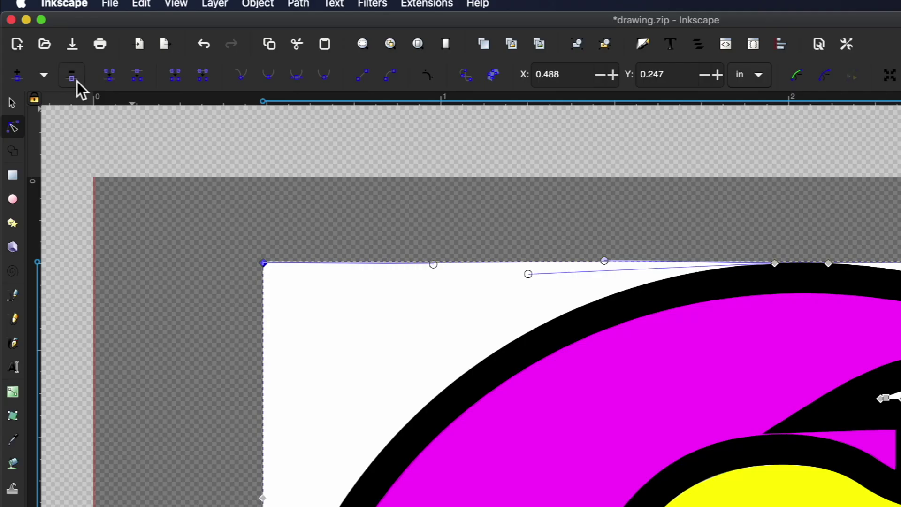
pyautogui.scroll(8, 211, 293)
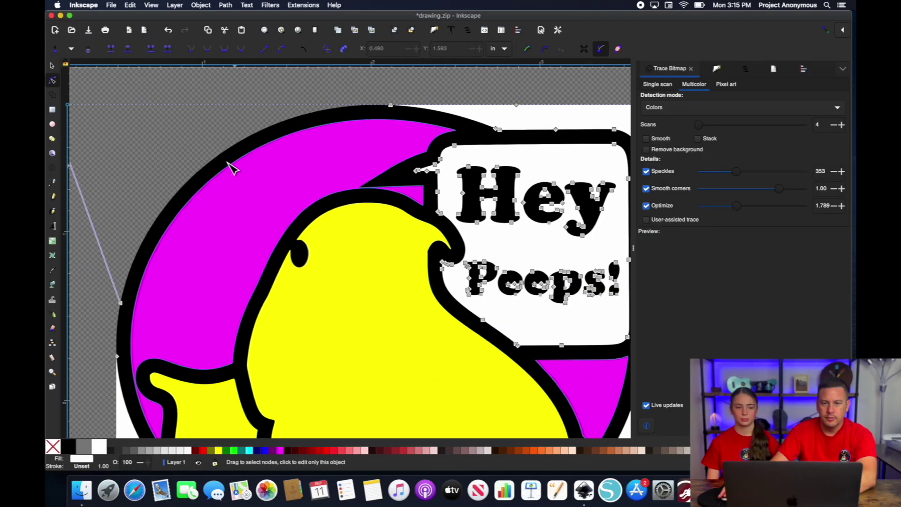
pyautogui.scroll(1, 239, 160)
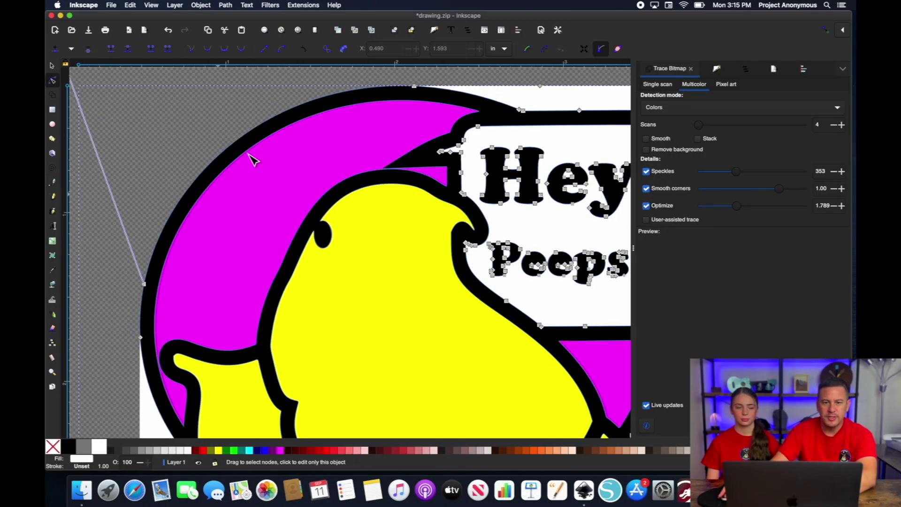
pyautogui.scroll(-3, 210, 224)
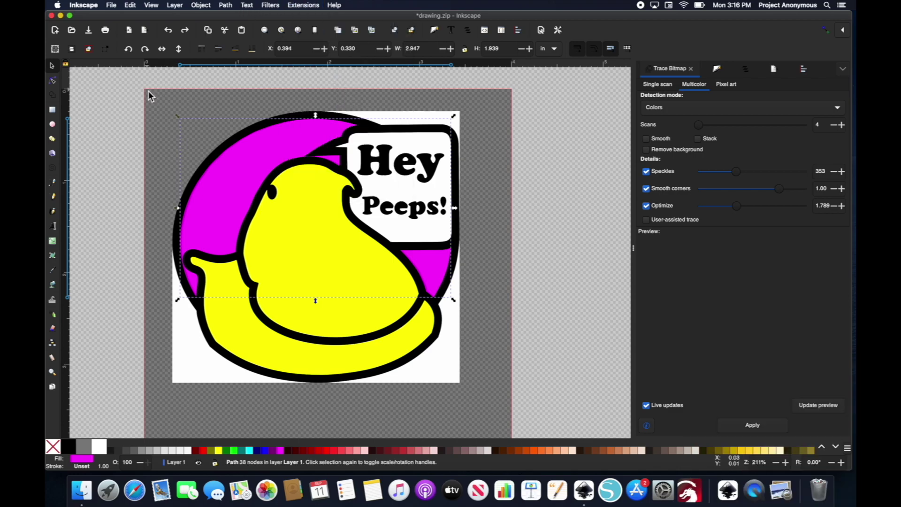
# Select all the traced paths and open Ink/Stitch Embroidery Params with its stitch preview.
pyautogui.hotkey('ctrl', 'a')
pyautogui.click(300, 6)
pyautogui.click(457, 164)
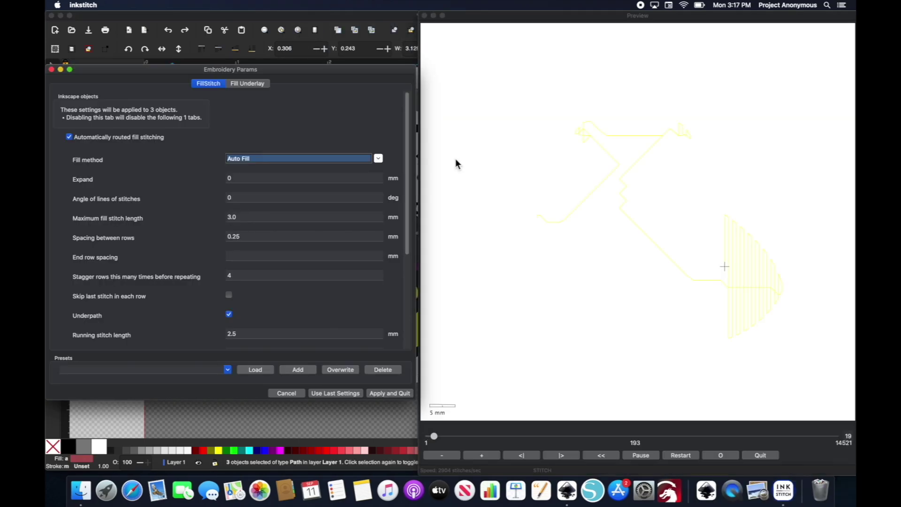